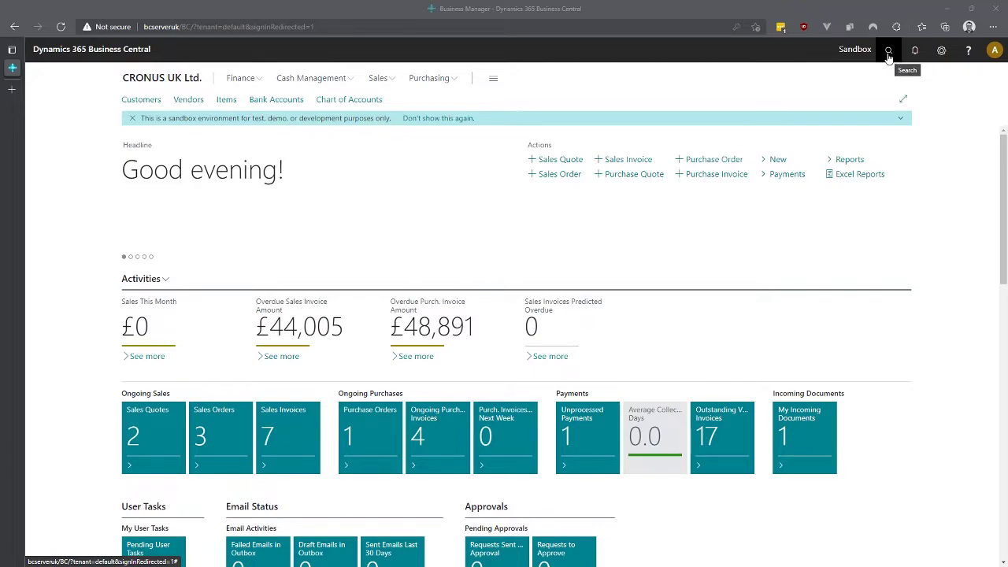
Step: Find the Extension Management page by searching for "Extension", and display it in the wide layout
{"action": "left_click", "coordinate": [889, 52]}
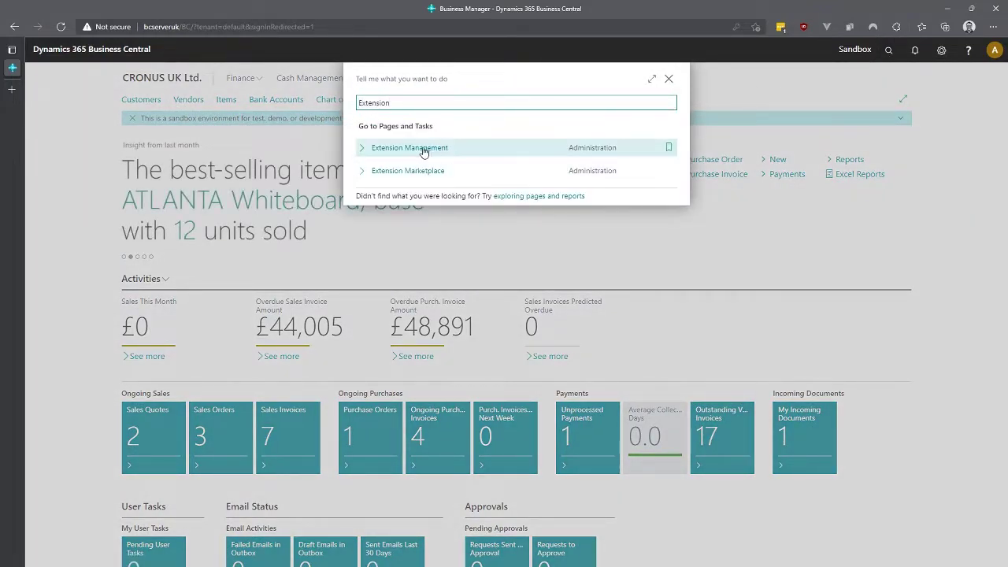
{"action": "left_click", "coordinate": [394, 150]}
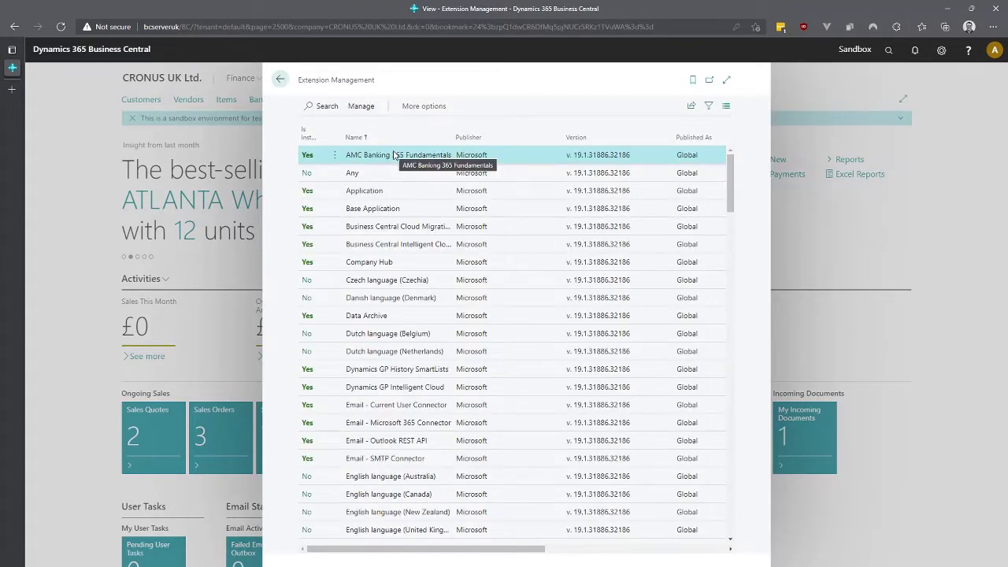
{"action": "left_click", "coordinate": [727, 81]}
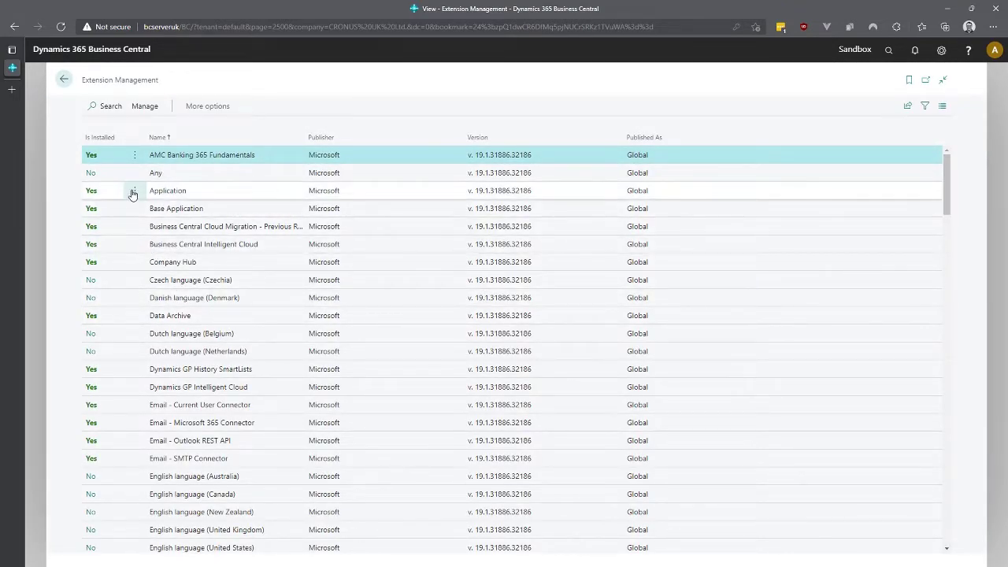
Step: Inspect the uninstallation details of the Microsoft Application extension, including its Published As and Delete Extension Data fields, then close them without uninstalling
{"action": "left_click", "coordinate": [133, 192]}
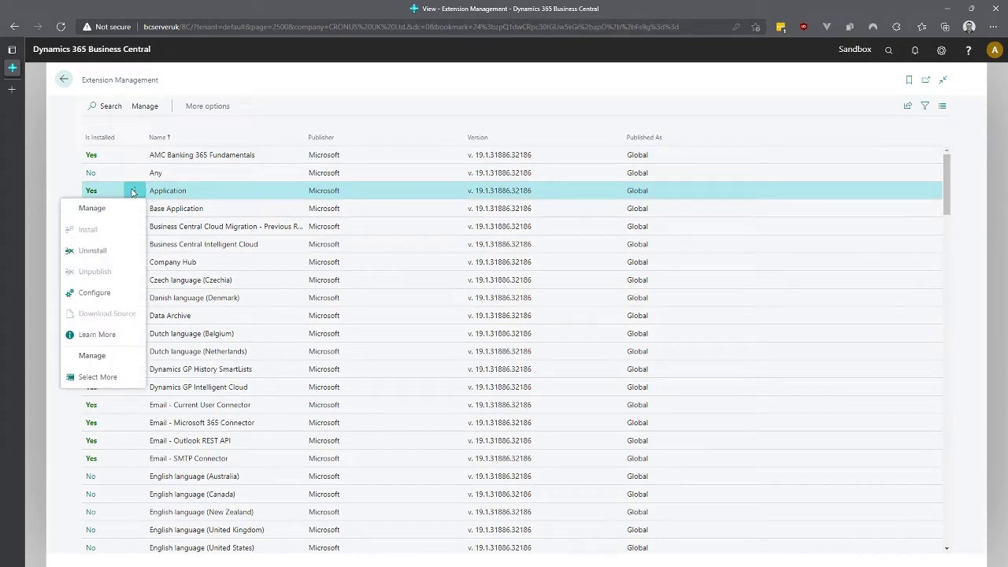
{"action": "left_click", "coordinate": [170, 191]}
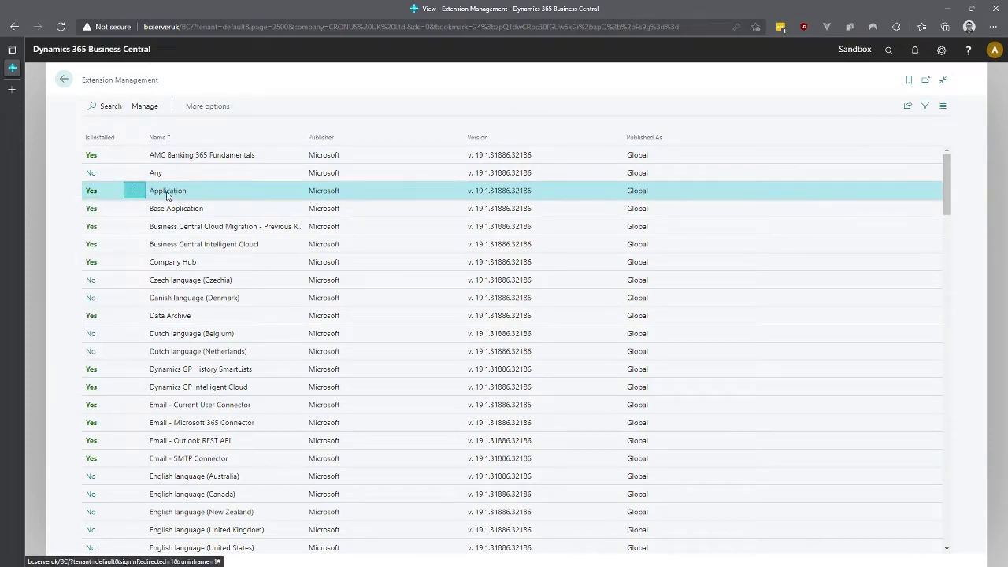
{"action": "left_click", "coordinate": [92, 191]}
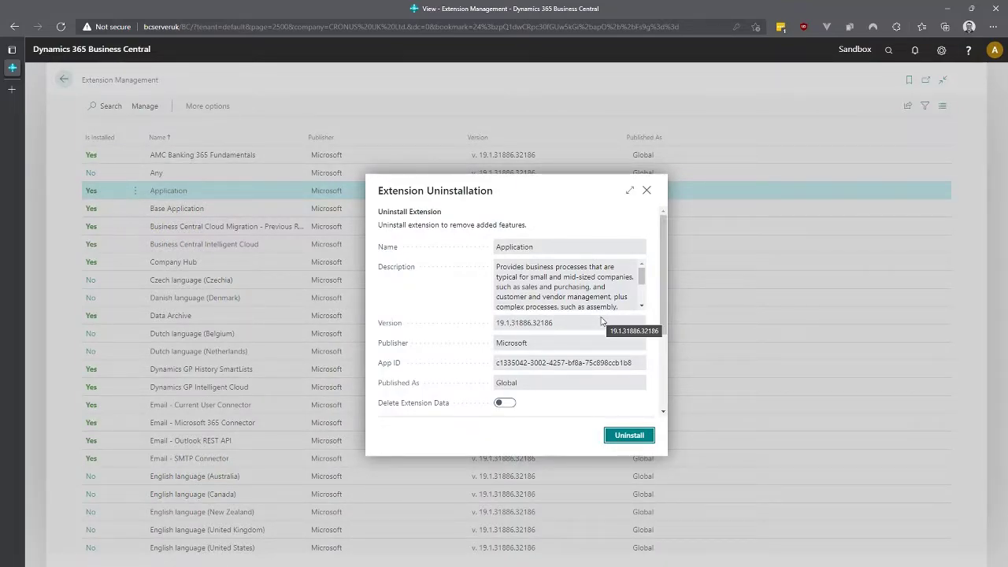
{"action": "left_click", "coordinate": [631, 192]}
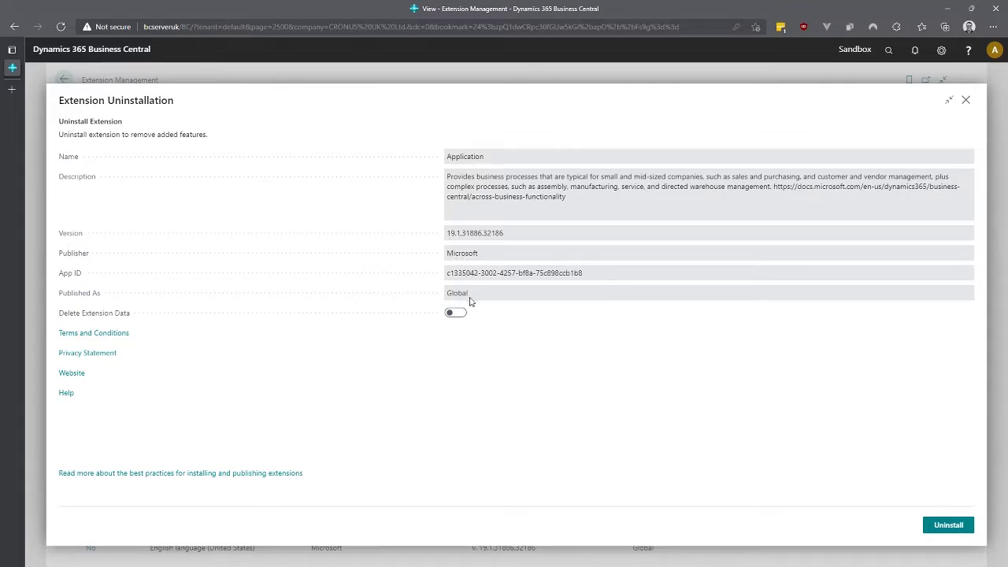
{"action": "left_click_drag", "start_coordinate": [444, 294], "coordinate": [596, 306]}
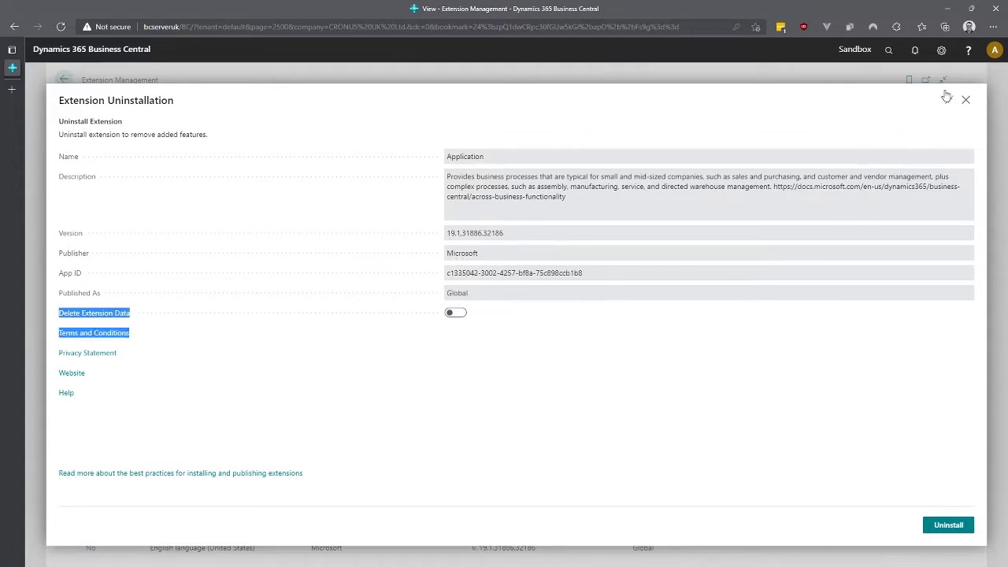
{"action": "left_click", "coordinate": [965, 102]}
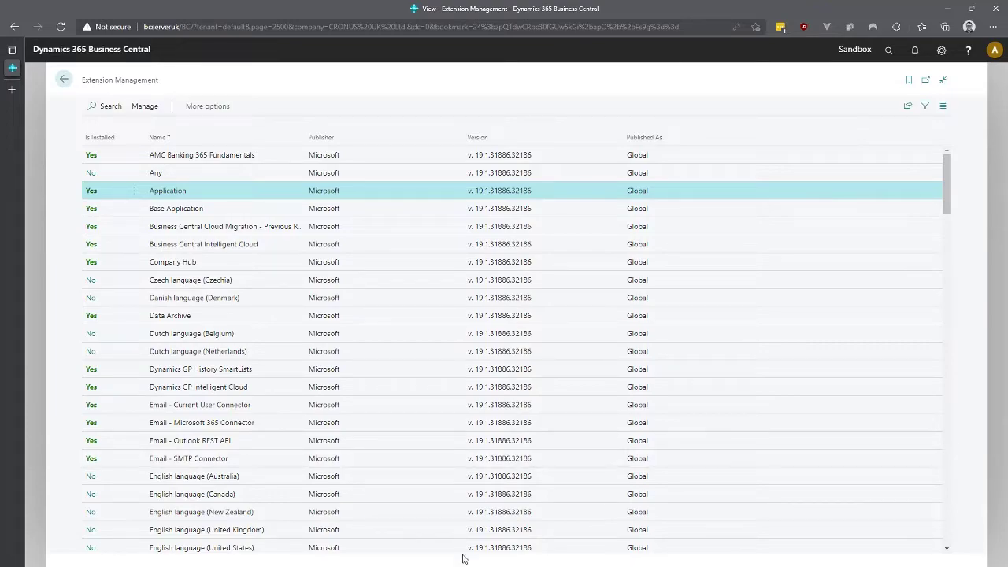
Step: Switch to Visual Studio Code, publish the Tutorial project with debugging from app.json, and dismiss the message in Business Central
{"action": "key", "text": "alt+Tab"}
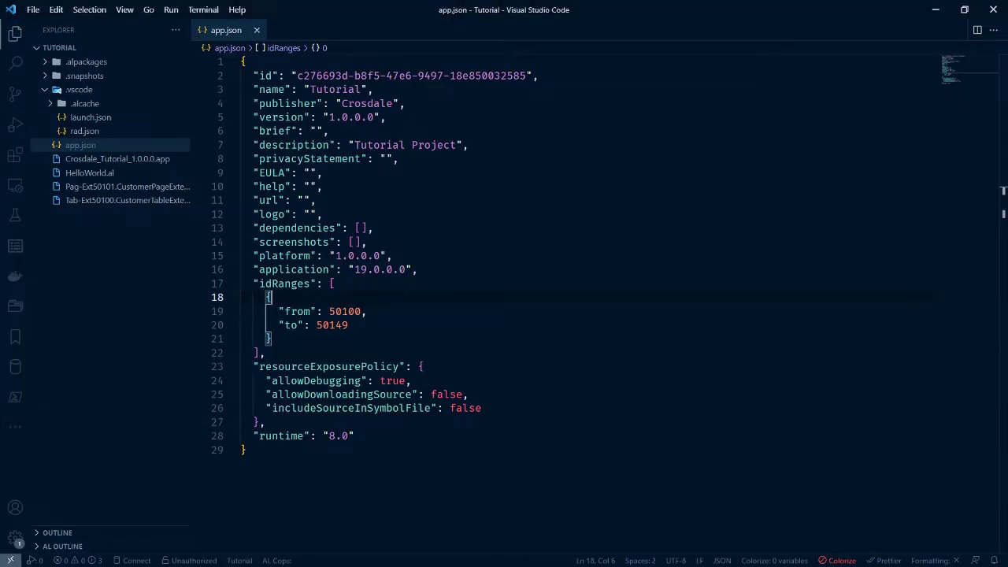
{"action": "left_click", "coordinate": [360, 381]}
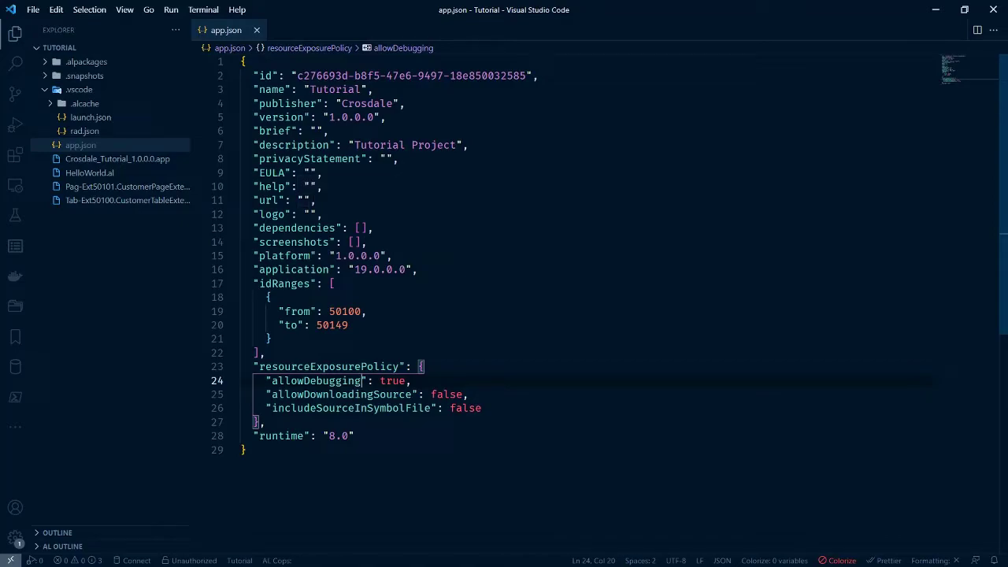
{"action": "left_click", "coordinate": [387, 117]}
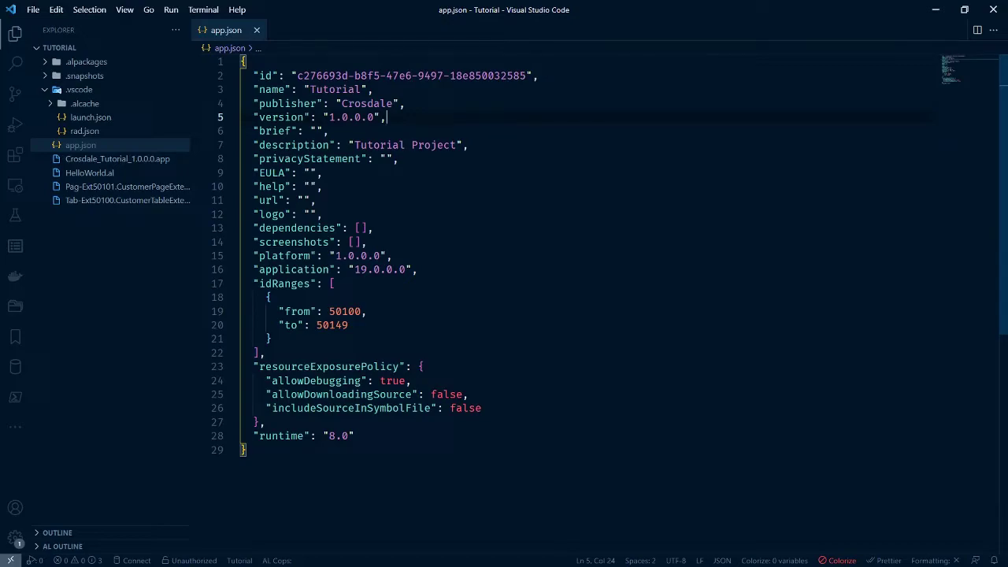
{"action": "key", "text": "F5"}
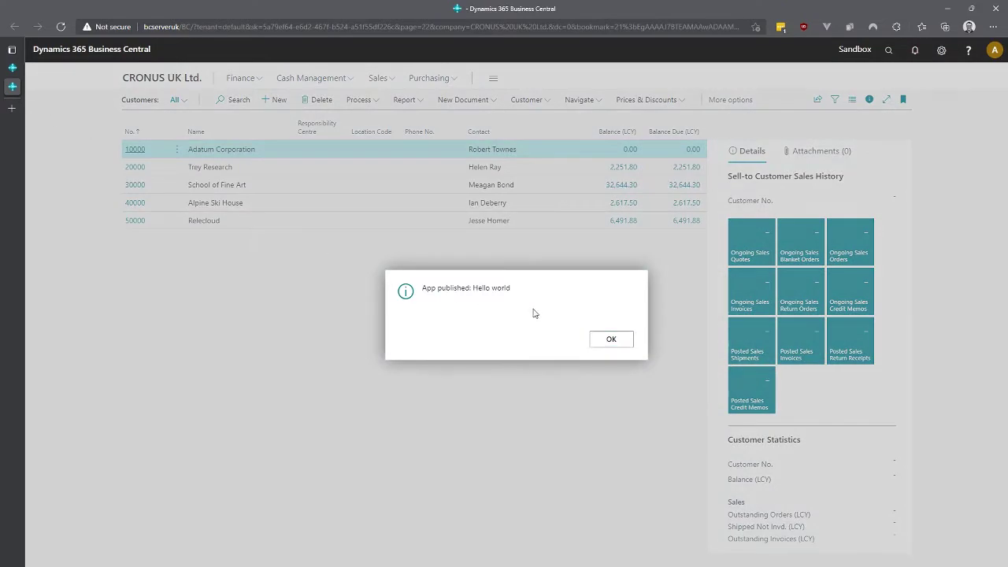
{"action": "left_click", "coordinate": [617, 344]}
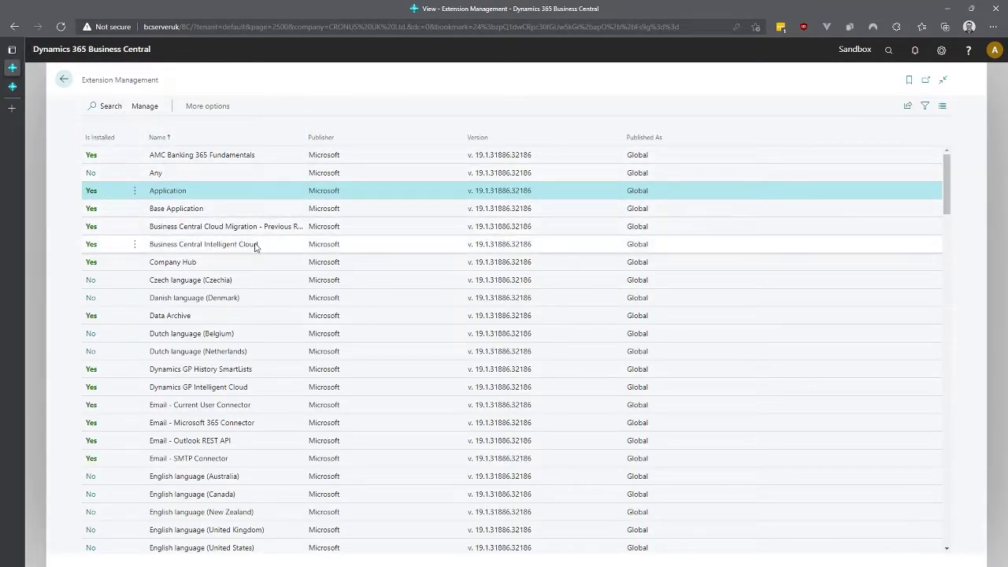
Step: Reload the Extension Management page and search its list for "Tutorial"
{"action": "left_click", "coordinate": [293, 27]}
{"action": "key", "text": "Return"}
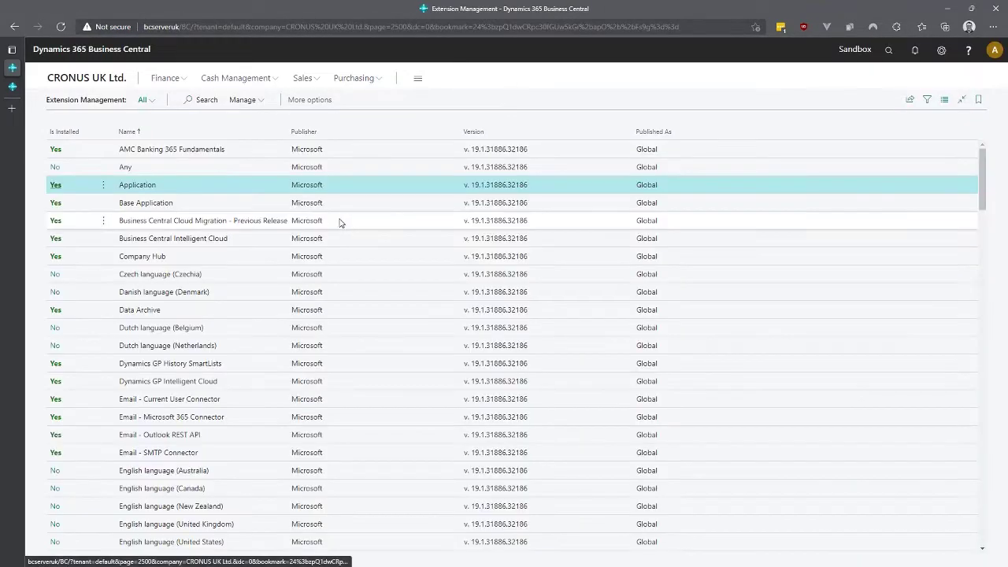
{"action": "left_click", "coordinate": [201, 100]}
{"action": "type", "text": "Tutorial"}
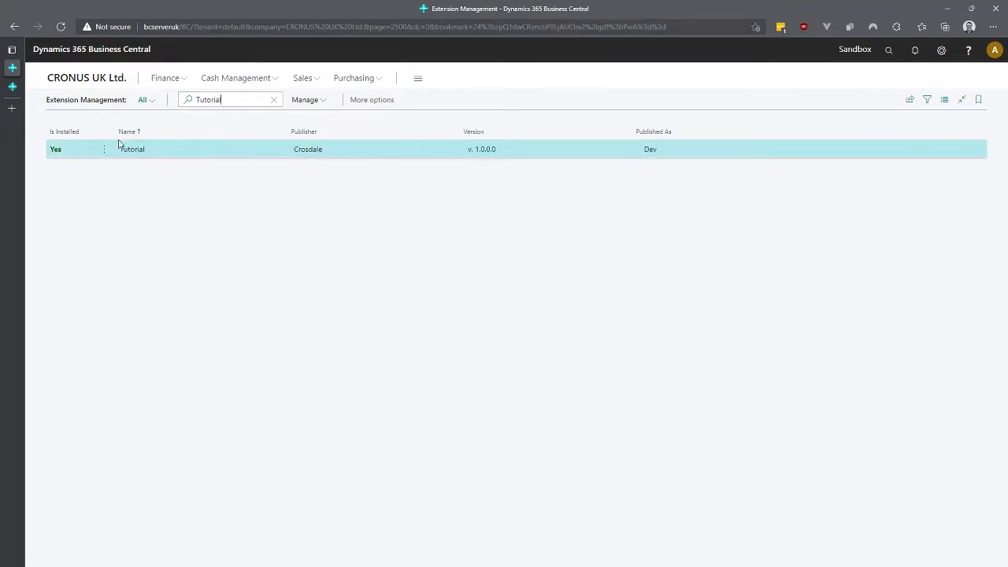
Step: Open the Tutorial extension's details and examine its version, publisher and Published As fields
{"action": "left_click", "coordinate": [56, 151]}
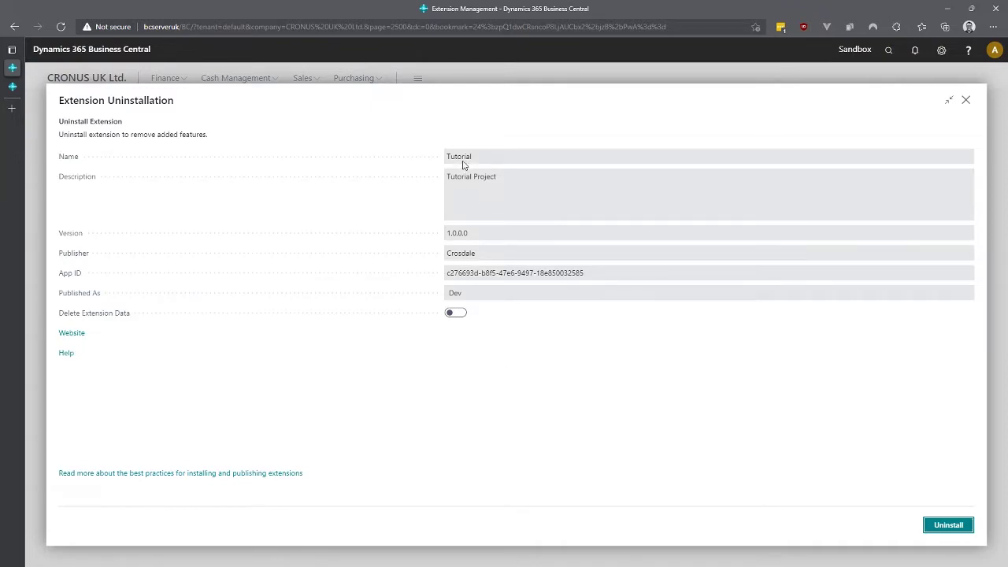
{"action": "left_click", "coordinate": [454, 239]}
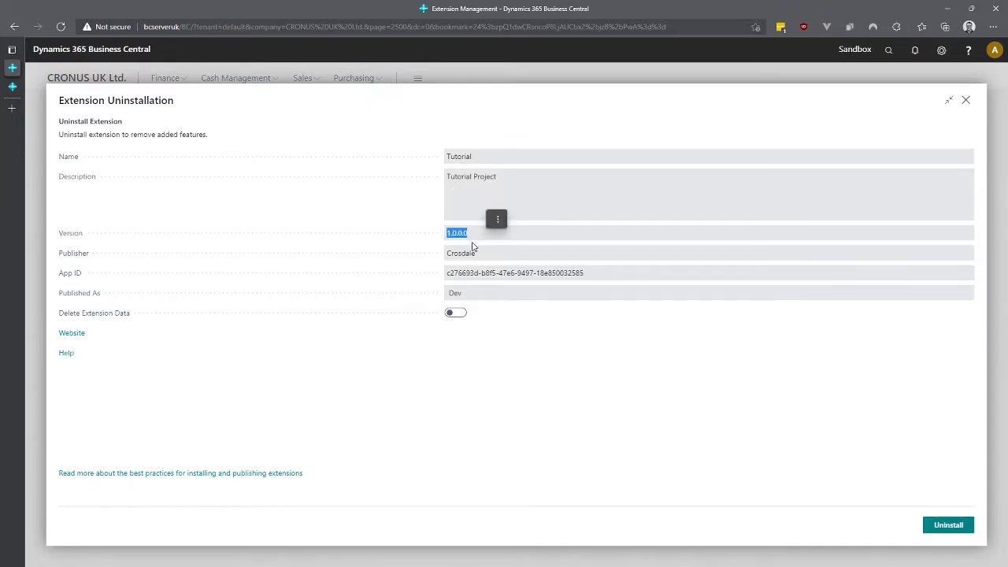
{"action": "left_click_drag", "start_coordinate": [448, 256], "coordinate": [480, 259]}
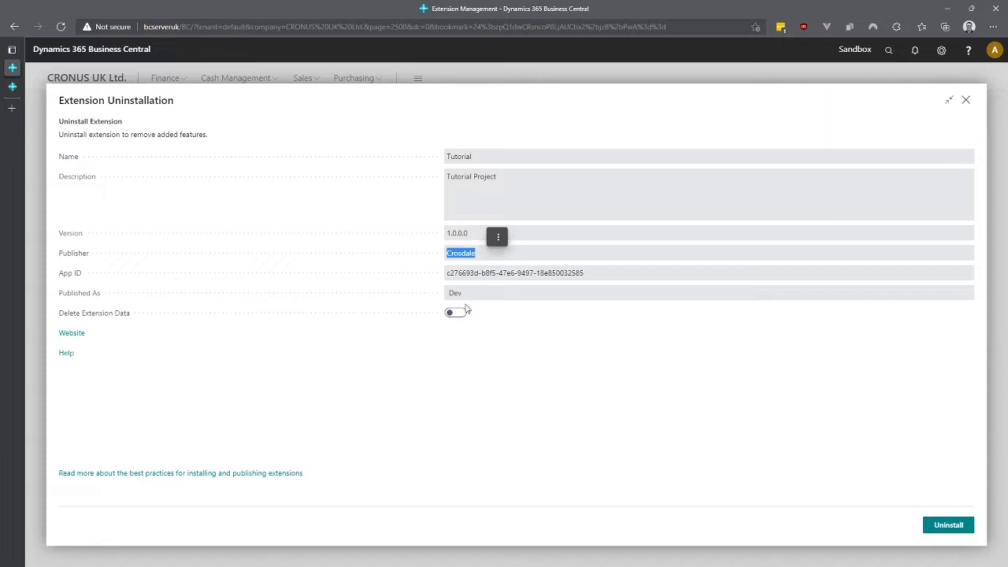
{"action": "left_click_drag", "start_coordinate": [447, 297], "coordinate": [479, 297]}
{"action": "left_click", "coordinate": [494, 394]}
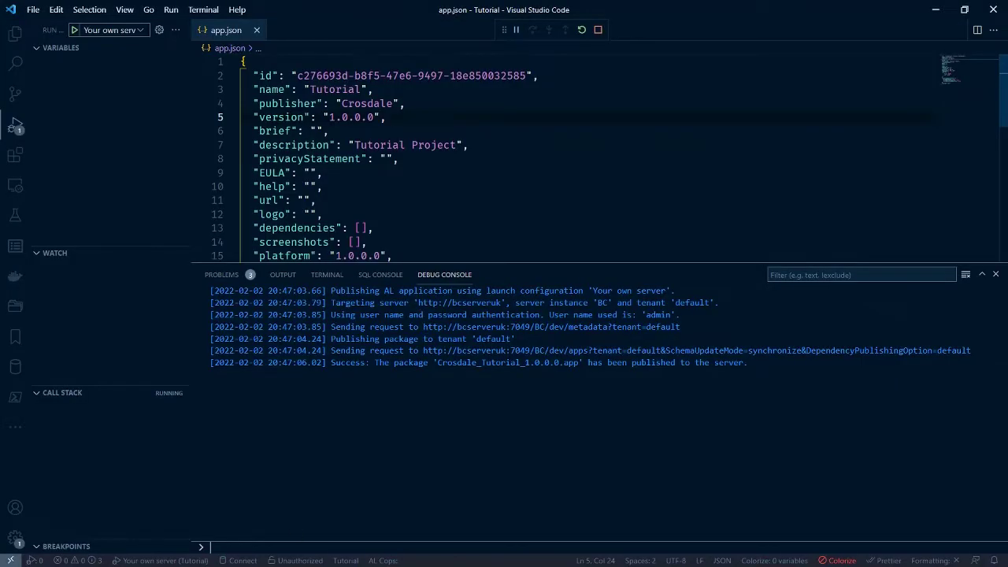
Step: Switch to Visual Studio Code and check the description, publisher and version entries in app.json
{"action": "left_click_drag", "start_coordinate": [355, 145], "coordinate": [465, 145]}
{"action": "double_click", "coordinate": [366, 103]}
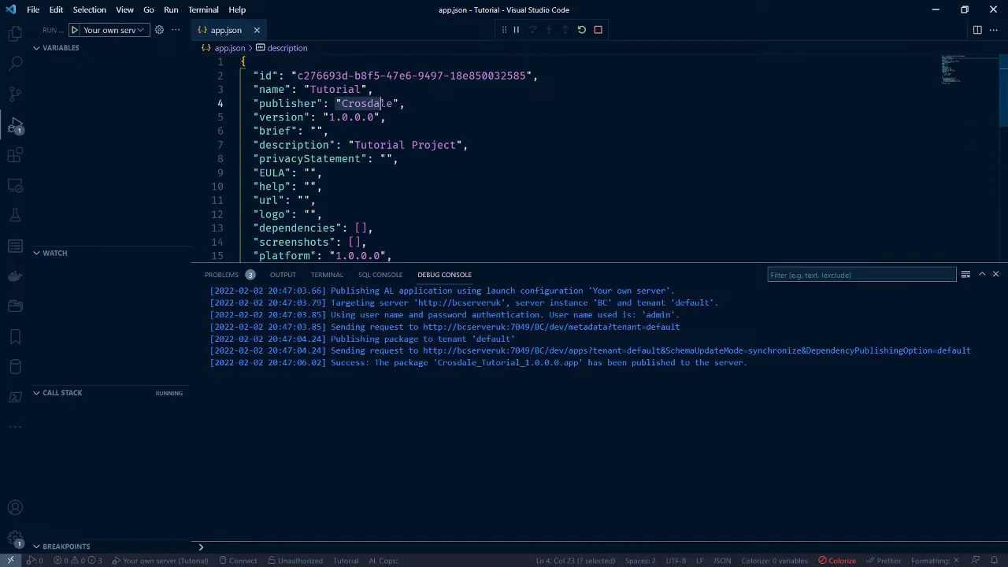
{"action": "left_click_drag", "start_coordinate": [329, 117], "coordinate": [375, 116]}
{"action": "left_click", "coordinate": [322, 186]}
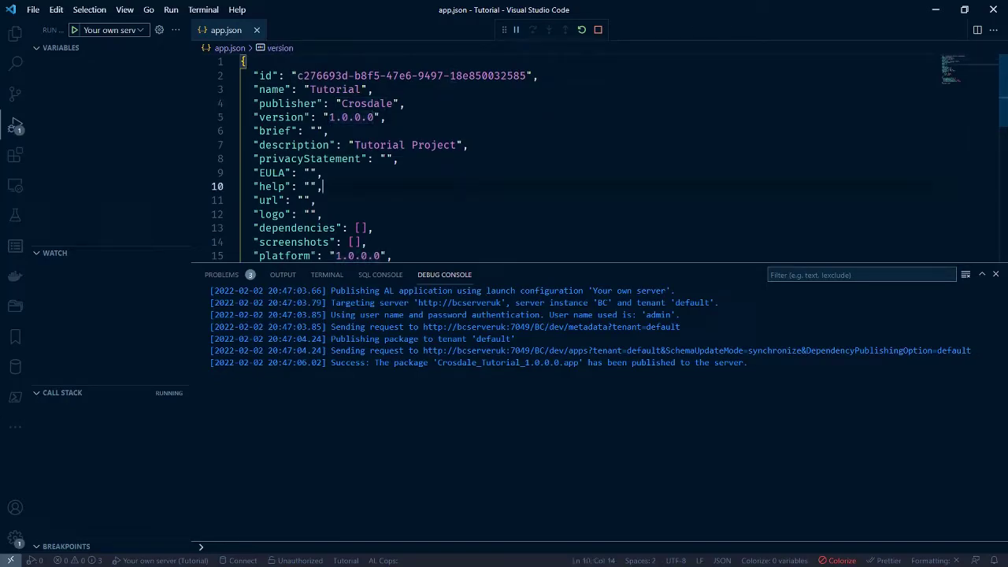
Step: Close the debug console and change the OnOpenPage message in HelloWorld.al to 'App published: Hello Crosdale'
{"action": "left_click", "coordinate": [996, 274]}
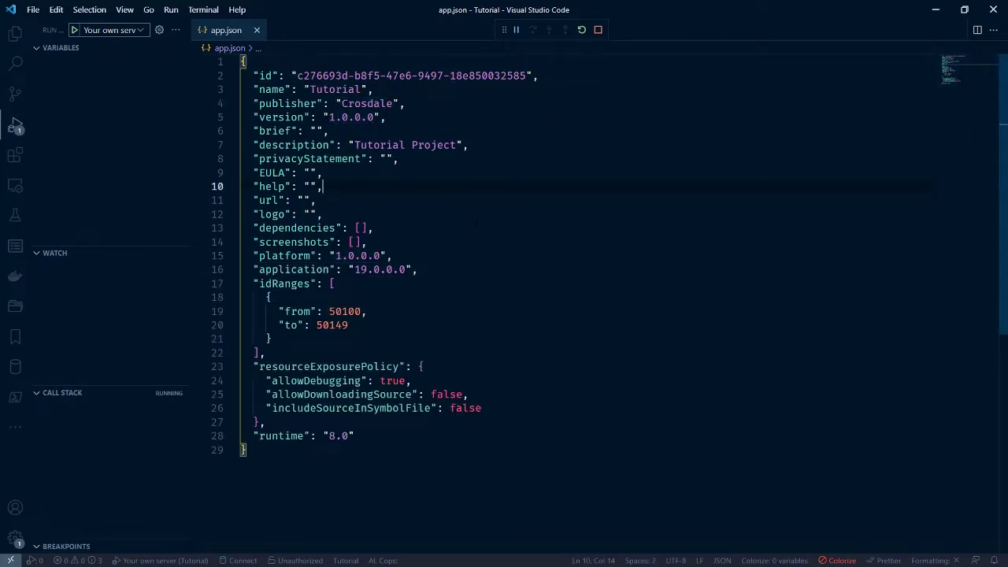
{"action": "left_click", "coordinate": [15, 34]}
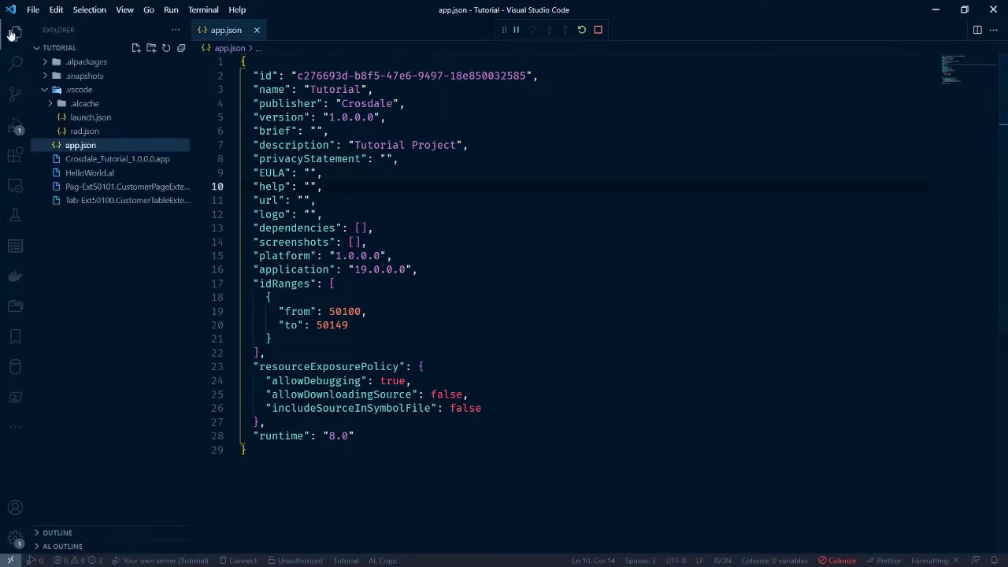
{"action": "left_click", "coordinate": [103, 173]}
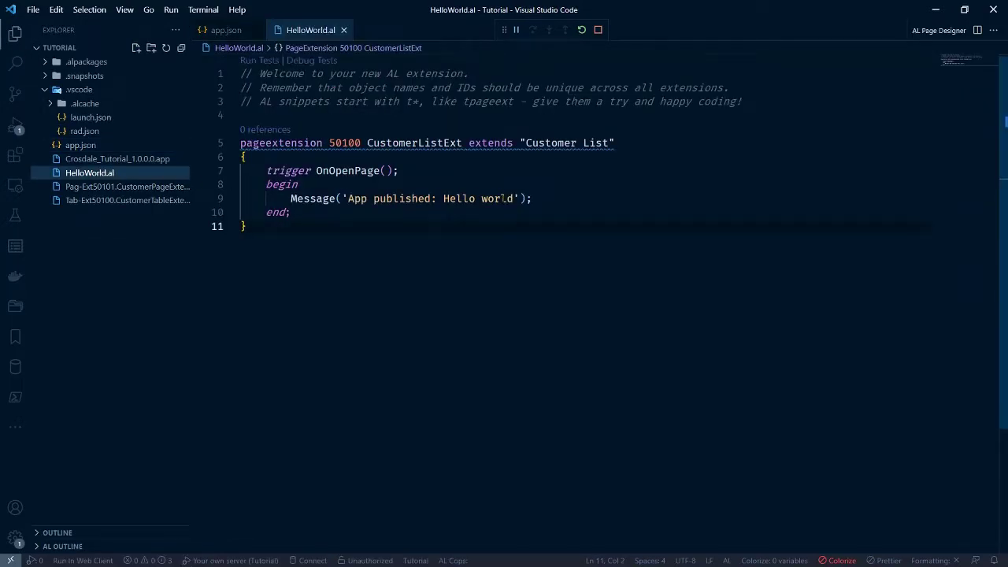
{"action": "double_click", "coordinate": [485, 199]}
{"action": "type", "text": "Crosdale"}
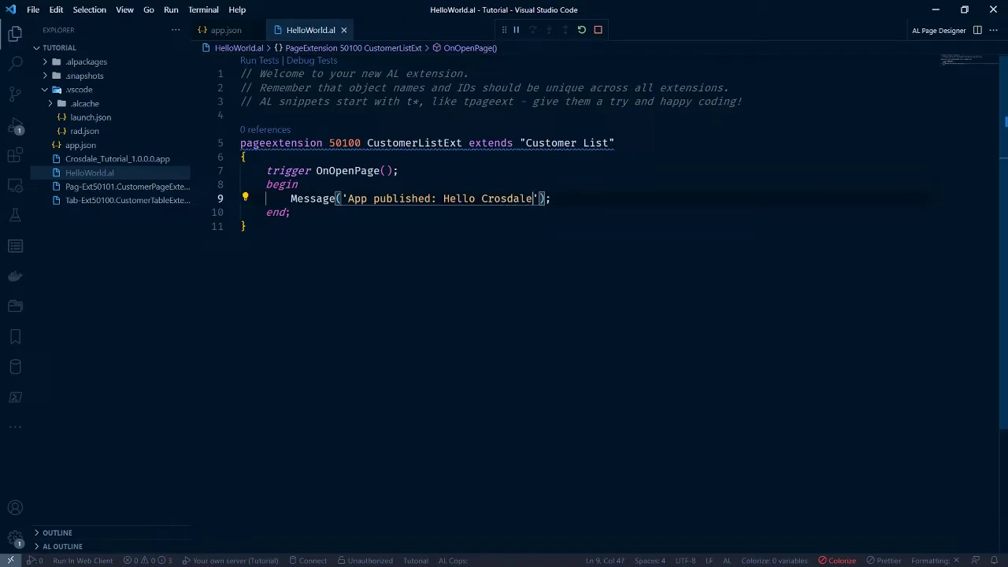
Step: Set the extension version in app.json to 1.0.0.1 and save the file
{"action": "left_click", "coordinate": [223, 35]}
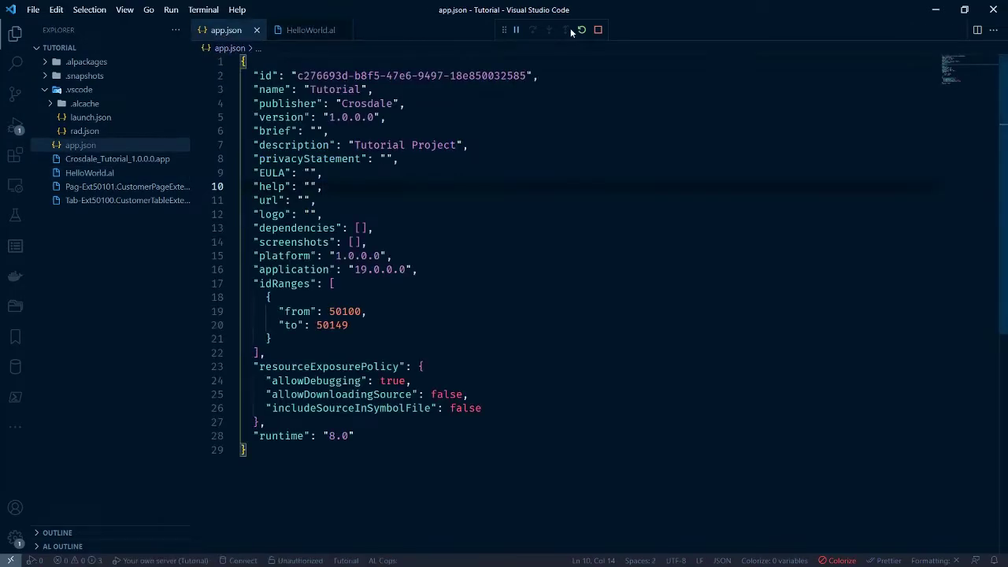
{"action": "left_click", "coordinate": [373, 117]}
{"action": "key", "text": "BackSpace"}
{"action": "type", "text": "1"}
{"action": "key", "text": "ctrl+s"}
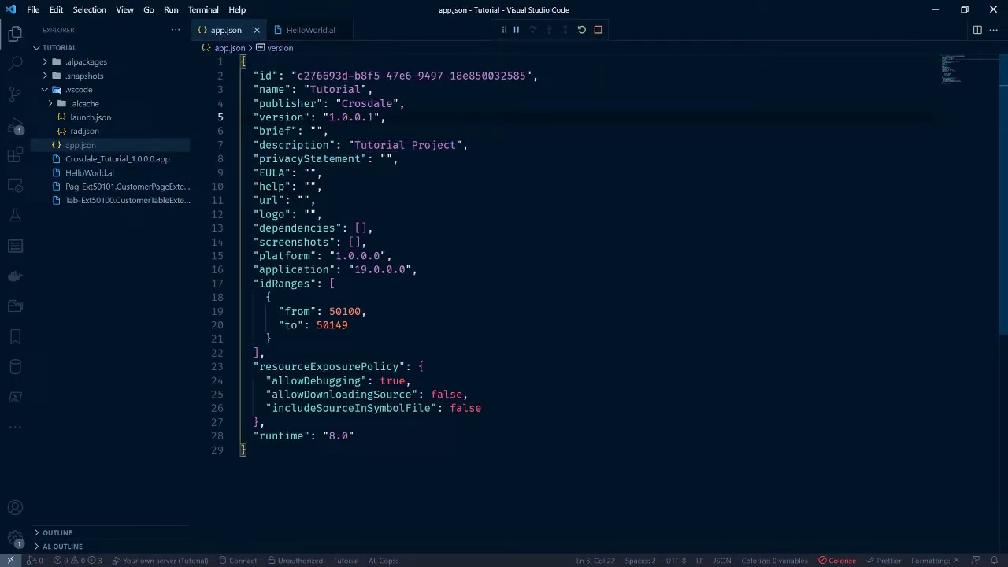
{"action": "left_click", "coordinate": [349, 325]}
{"action": "double_click", "coordinate": [371, 117]}
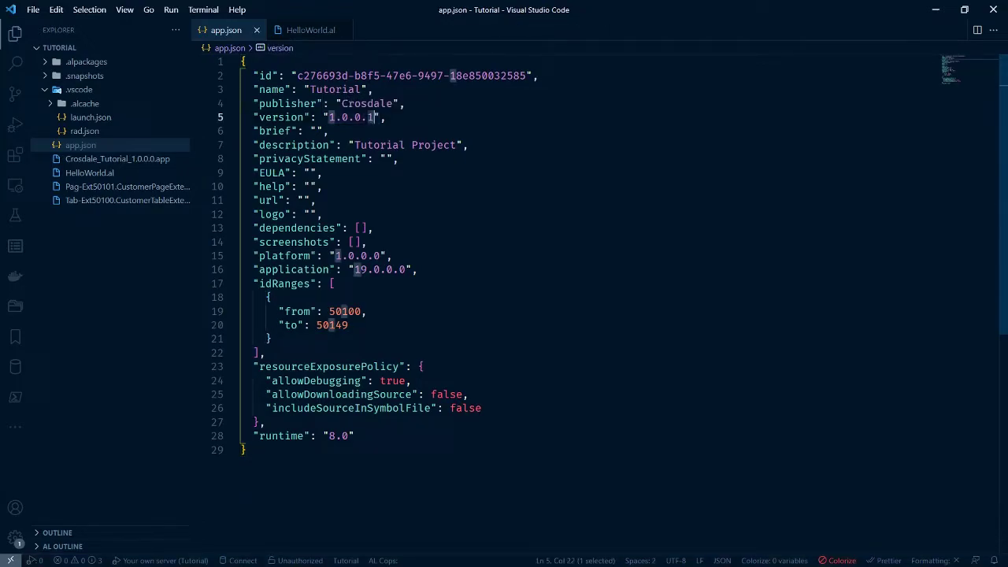
{"action": "left_click", "coordinate": [323, 186]}
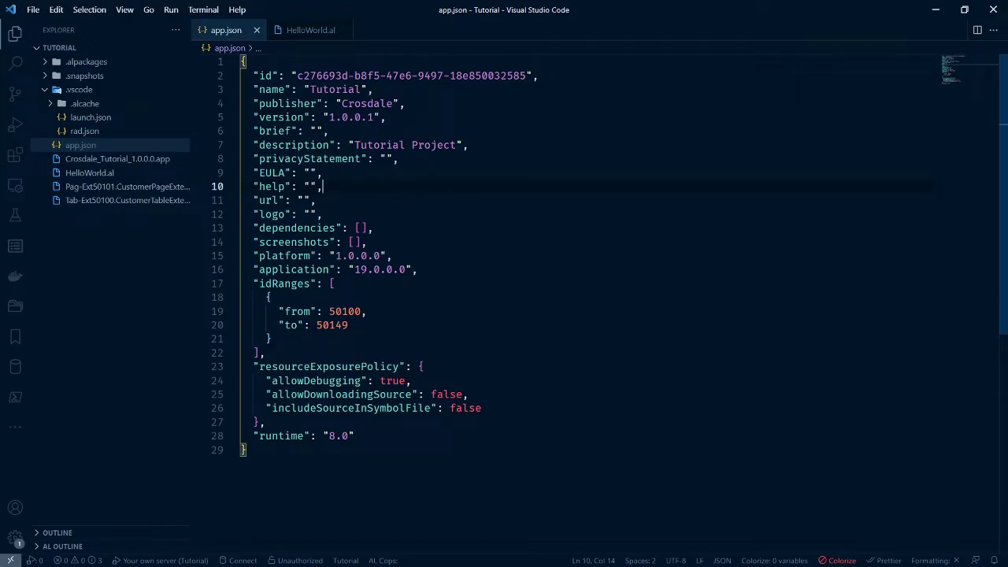
Step: Publish the updated Tutorial extension, check the greeting in the Customers page message, and dismiss it
{"action": "key", "text": "F5"}
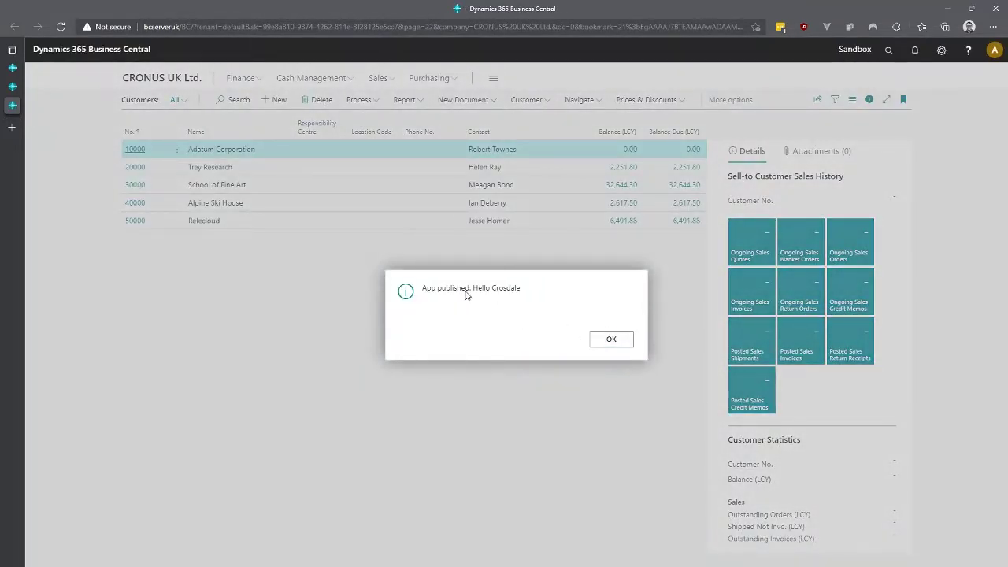
{"action": "left_click_drag", "start_coordinate": [469, 290], "coordinate": [517, 293]}
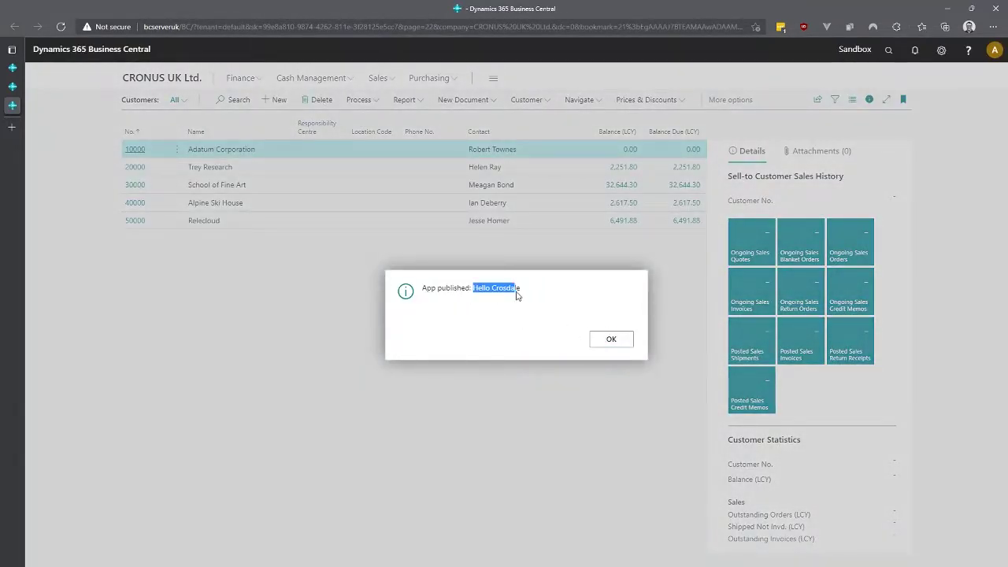
{"action": "left_click", "coordinate": [605, 347]}
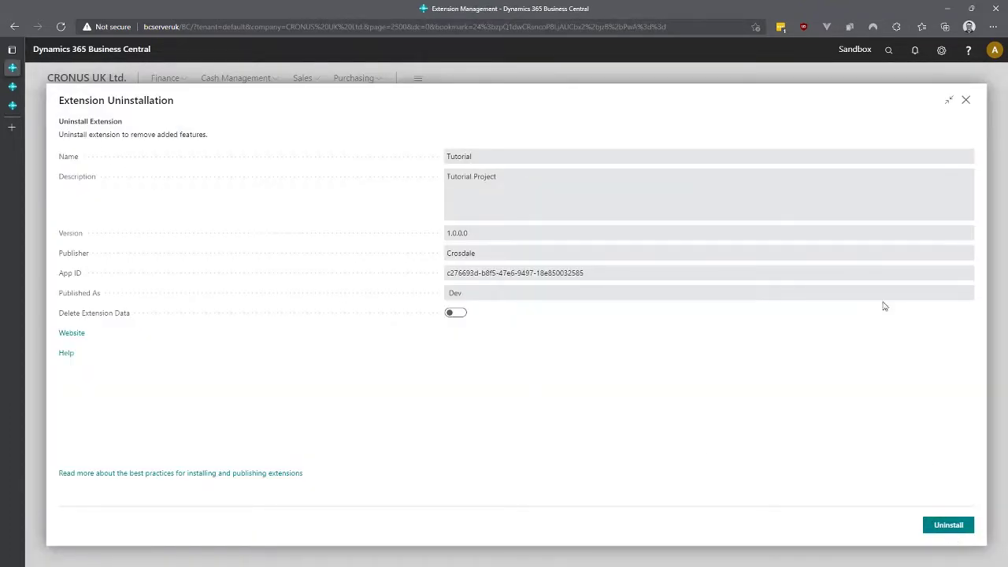
Step: Close the outdated Tutorial extension details and reopen them from the extension list to check the published version
{"action": "left_click", "coordinate": [966, 100]}
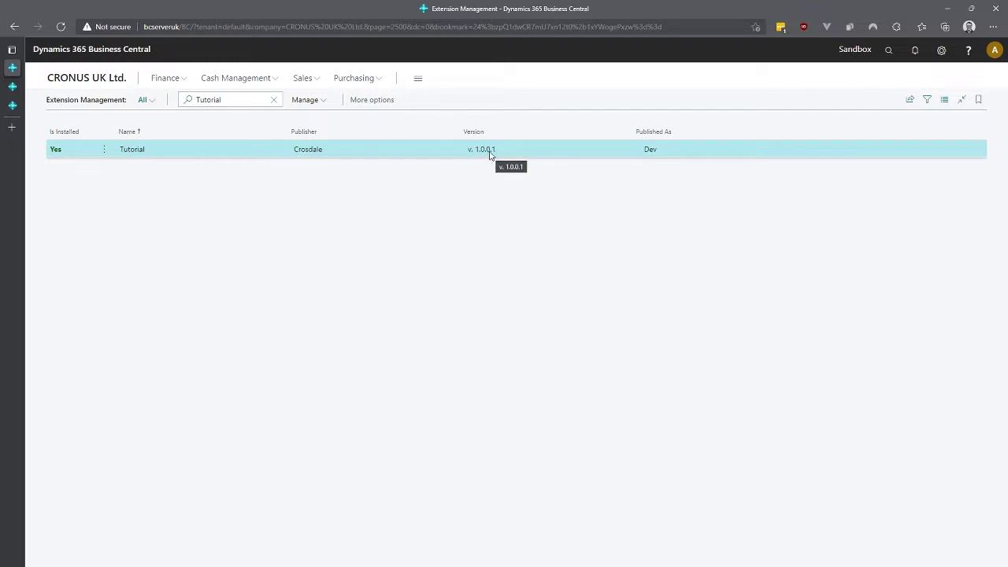
{"action": "left_click", "coordinate": [55, 150]}
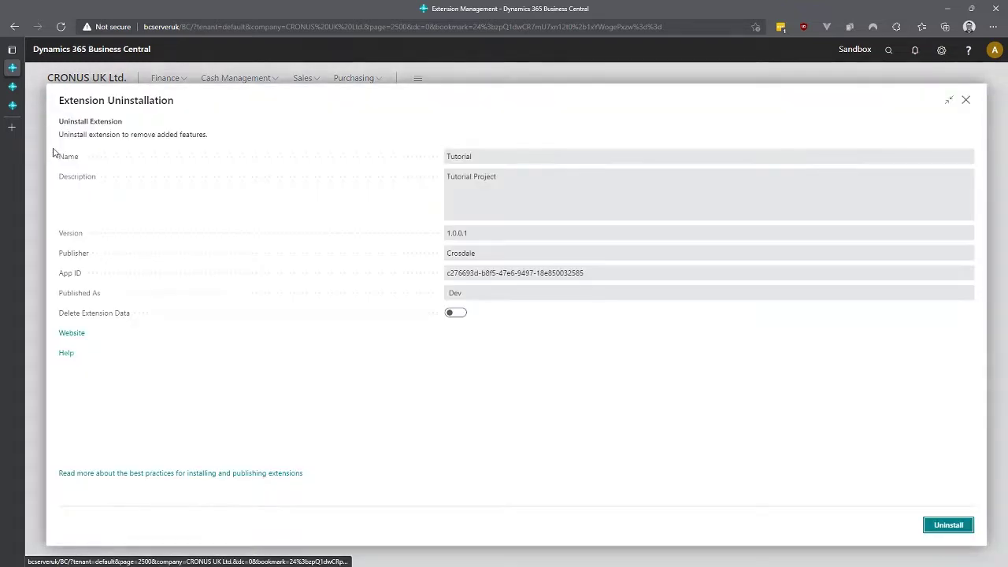
Step: Check the version number in the Tutorial extension's details and close them
{"action": "left_click_drag", "start_coordinate": [449, 234], "coordinate": [486, 238]}
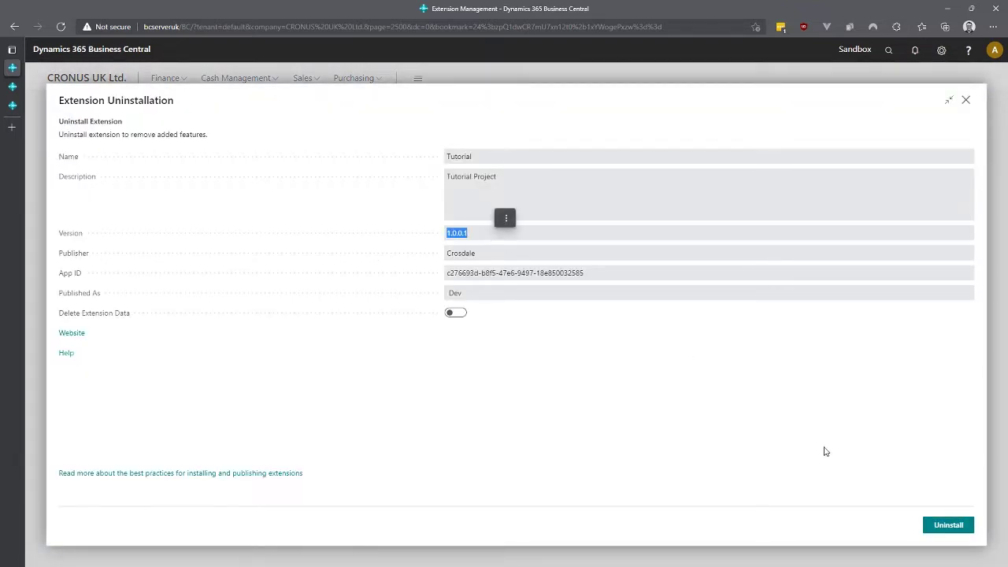
{"action": "left_click", "coordinate": [967, 101]}
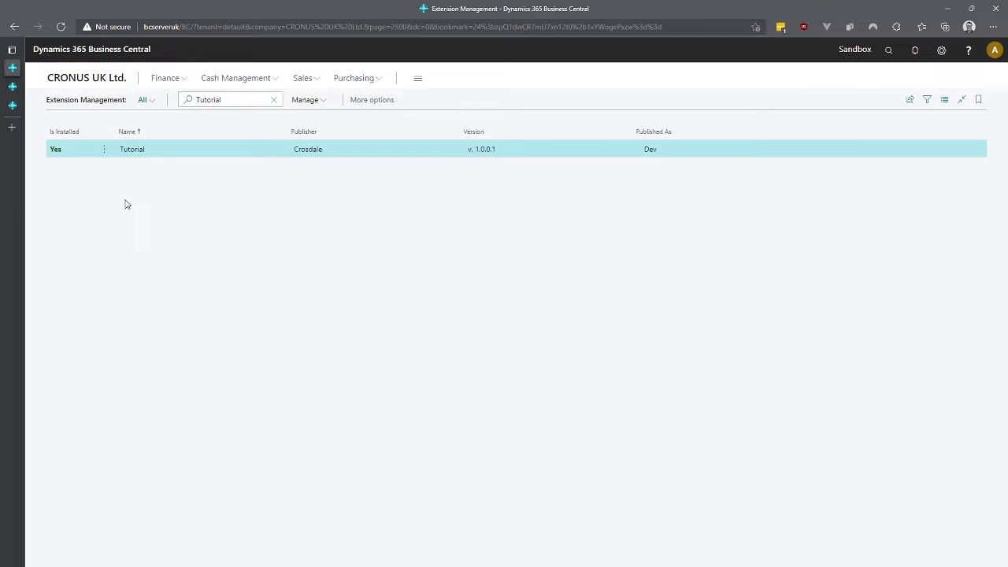
Step: Uninstall the Tutorial extension with Delete Extension Data enabled, and unpublish it from Extension Management
{"action": "left_click", "coordinate": [56, 152]}
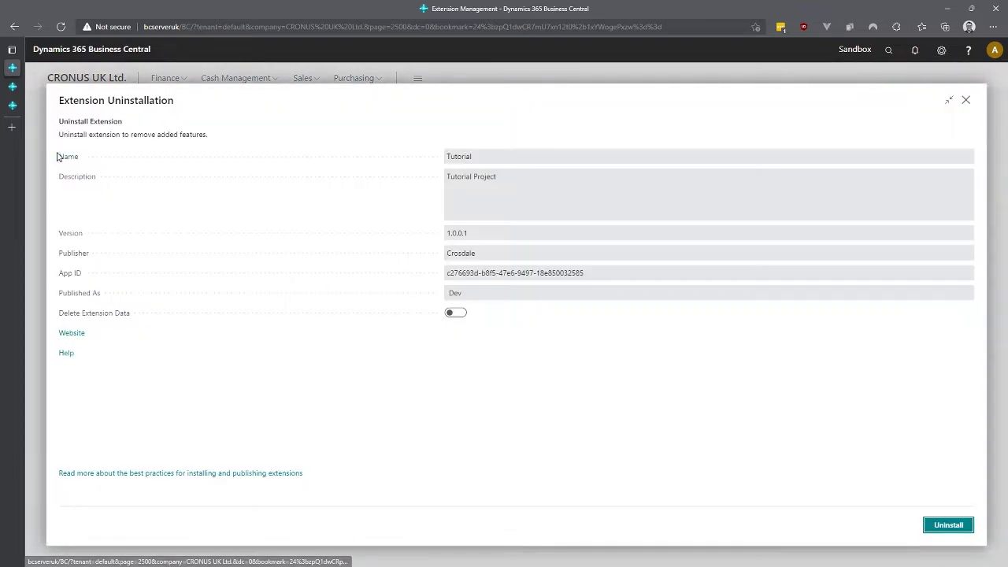
{"action": "left_click", "coordinate": [456, 315]}
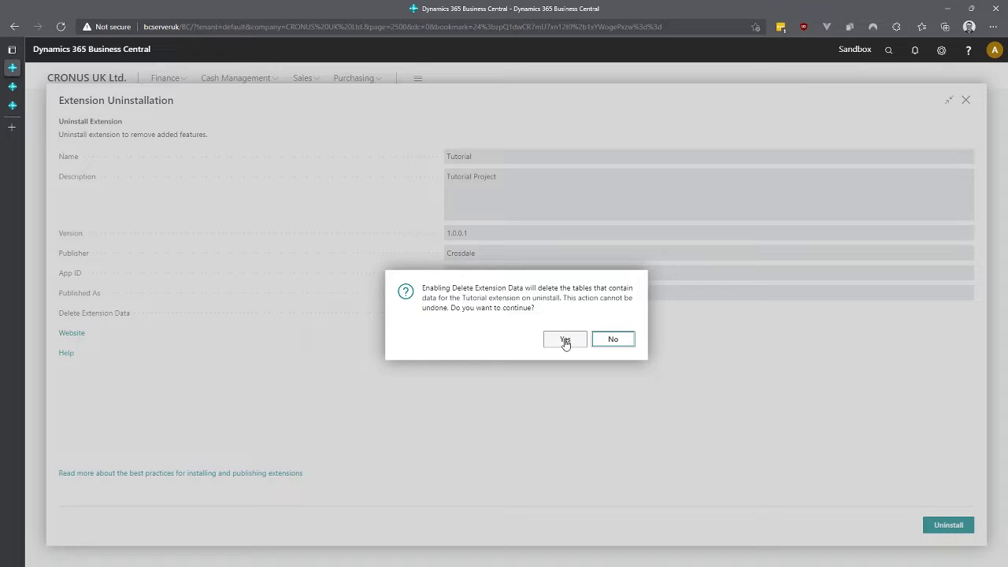
{"action": "left_click", "coordinate": [566, 341]}
{"action": "left_click", "coordinate": [946, 528]}
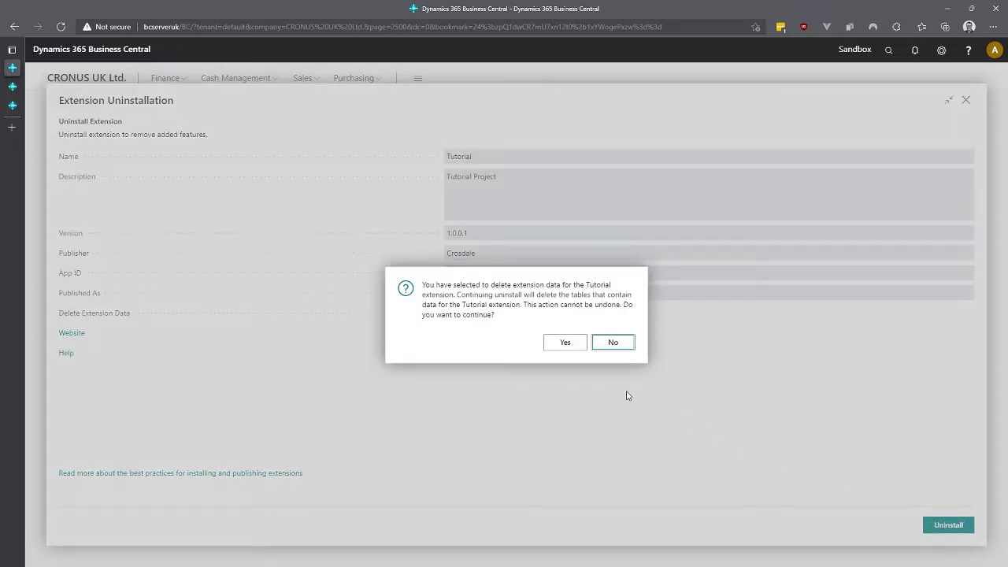
{"action": "left_click", "coordinate": [564, 347]}
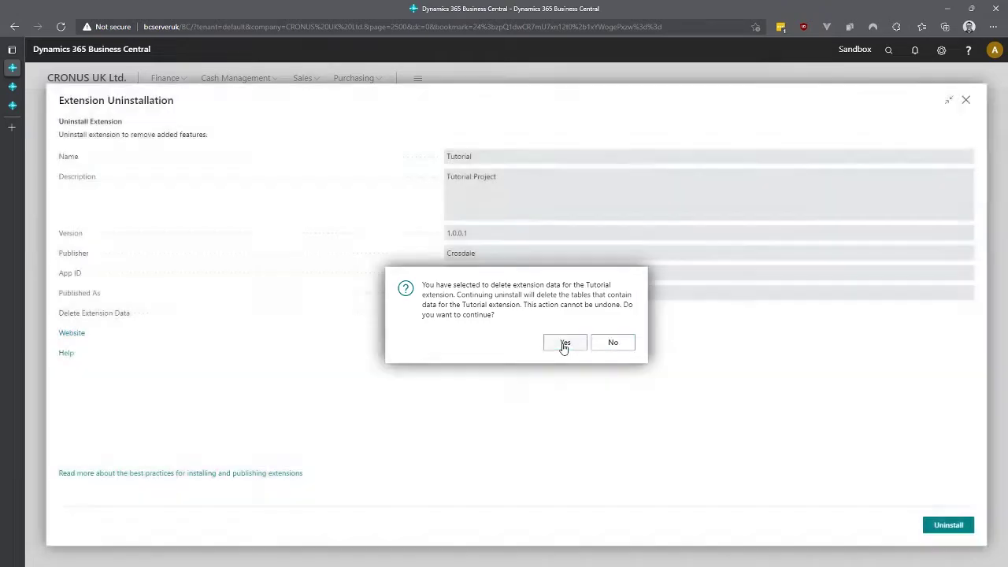
{"action": "left_click", "coordinate": [611, 339]}
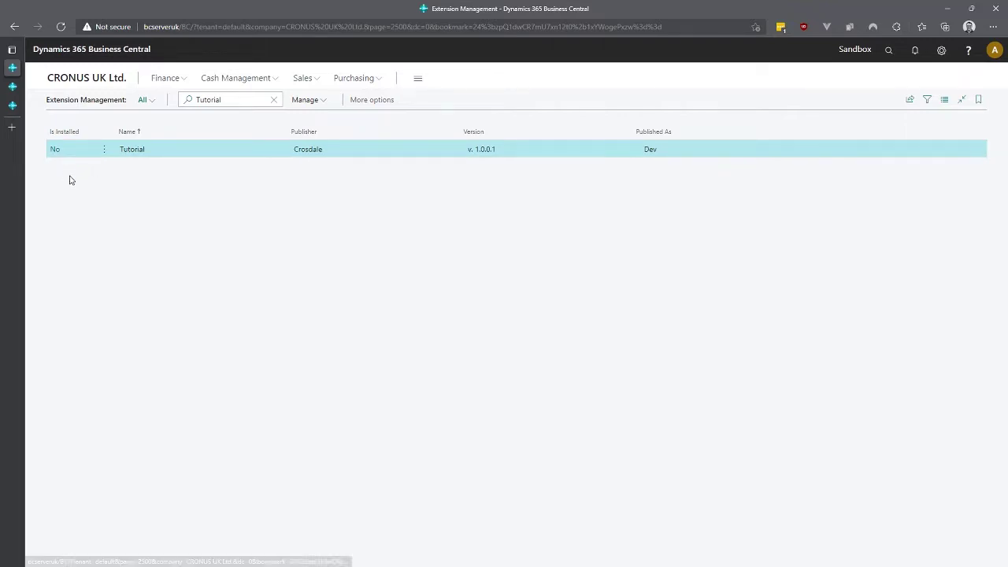
{"action": "left_click", "coordinate": [104, 154]}
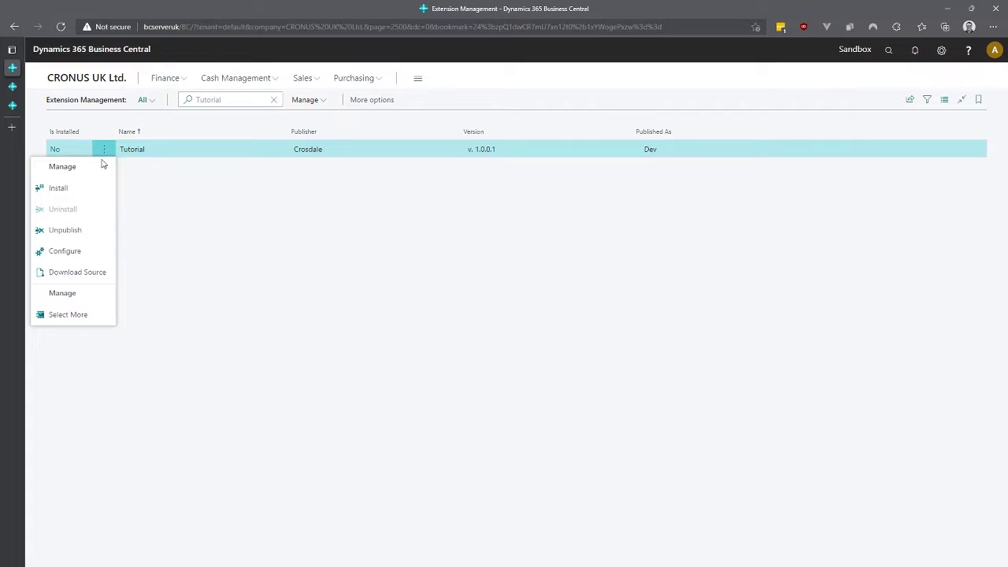
{"action": "left_click", "coordinate": [64, 230]}
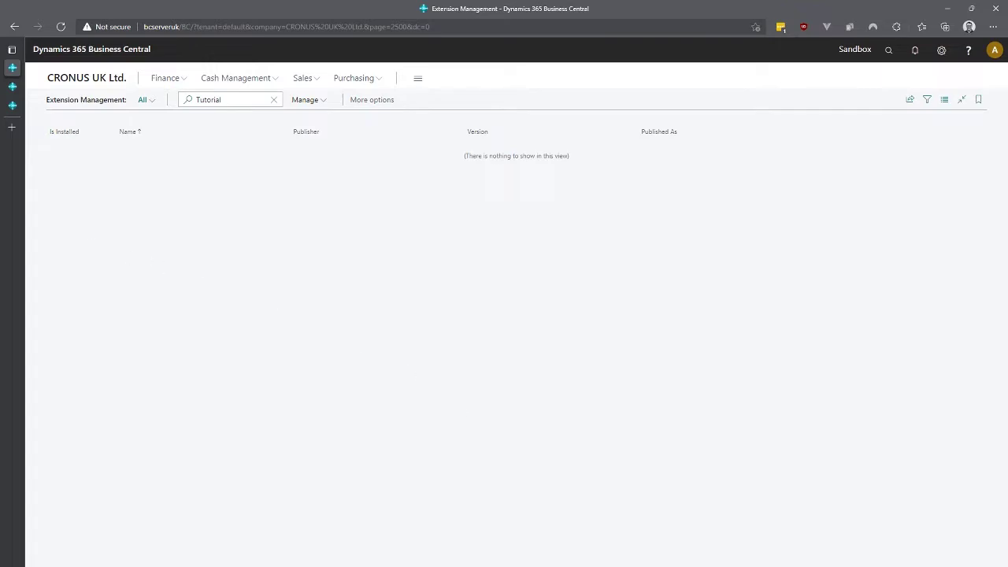
Step: Switch to Visual Studio Code, examine the Crosdale_Tutorial_1.0.0.1.app package and close it
{"action": "key", "text": "alt+Tab"}
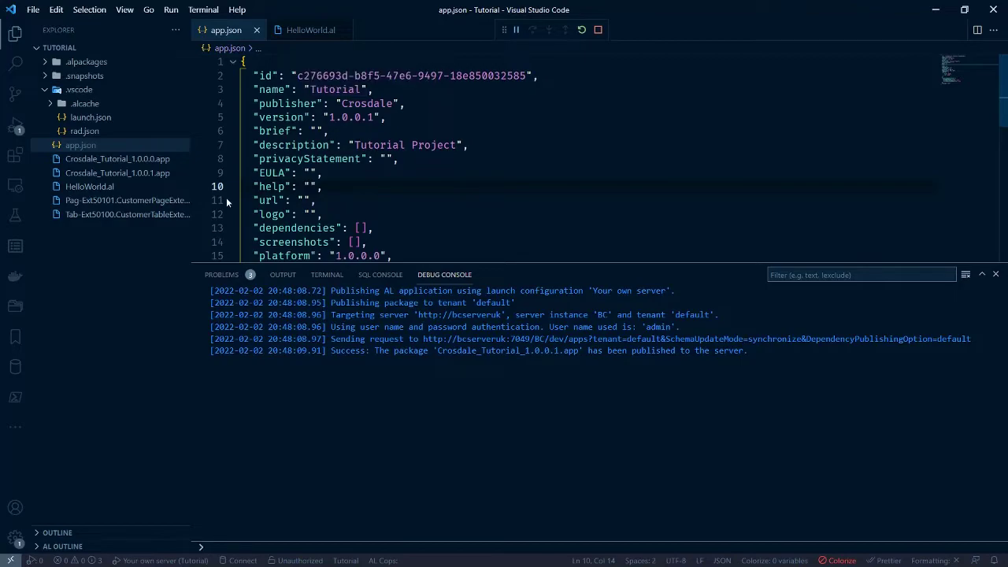
{"action": "mouse_move", "coordinate": [310, 186]}
{"action": "left_click", "coordinate": [137, 175]}
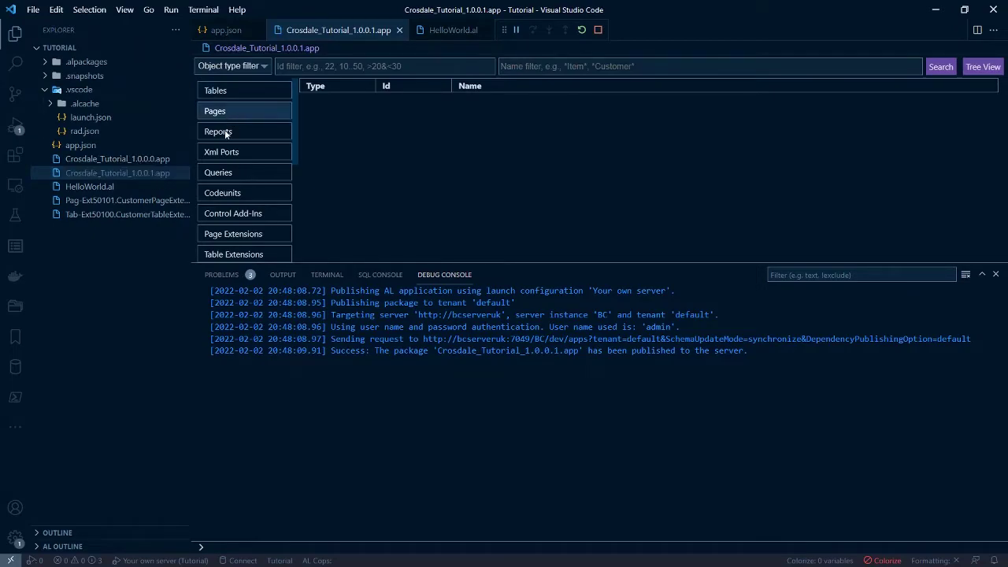
{"action": "scroll", "coordinate": [248, 181], "scroll_direction": "down", "scroll_amount": 2}
{"action": "scroll", "coordinate": [254, 203], "scroll_direction": "down", "scroll_amount": 1}
{"action": "scroll", "coordinate": [254, 201], "scroll_direction": "up", "scroll_amount": 3}
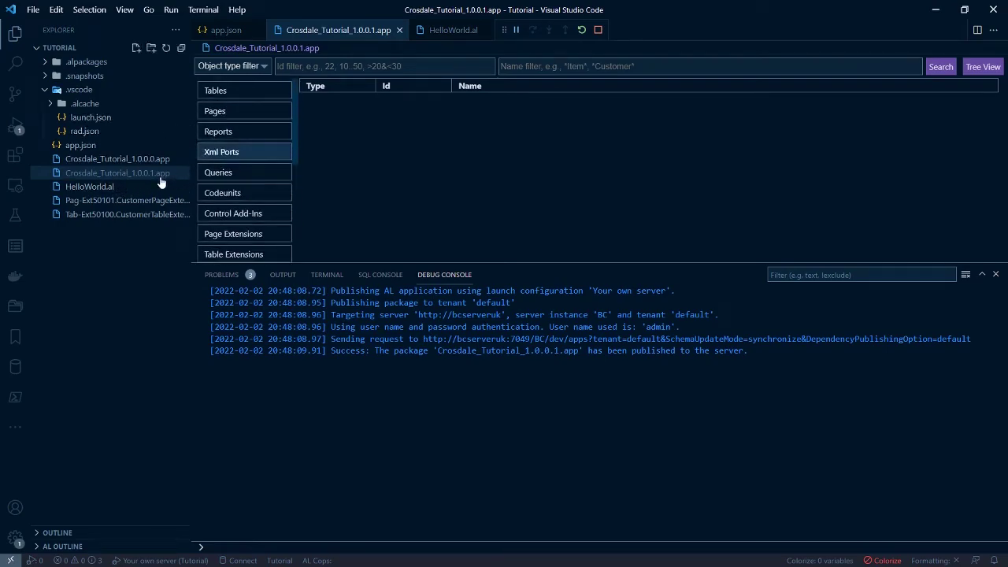
{"action": "left_click", "coordinate": [399, 30]}
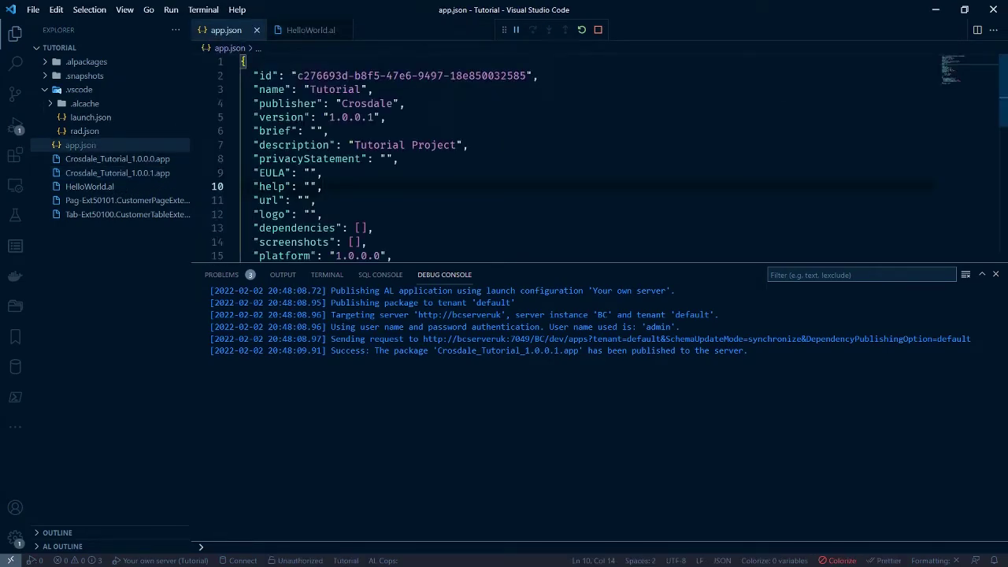
{"action": "left_click", "coordinate": [271, 131]}
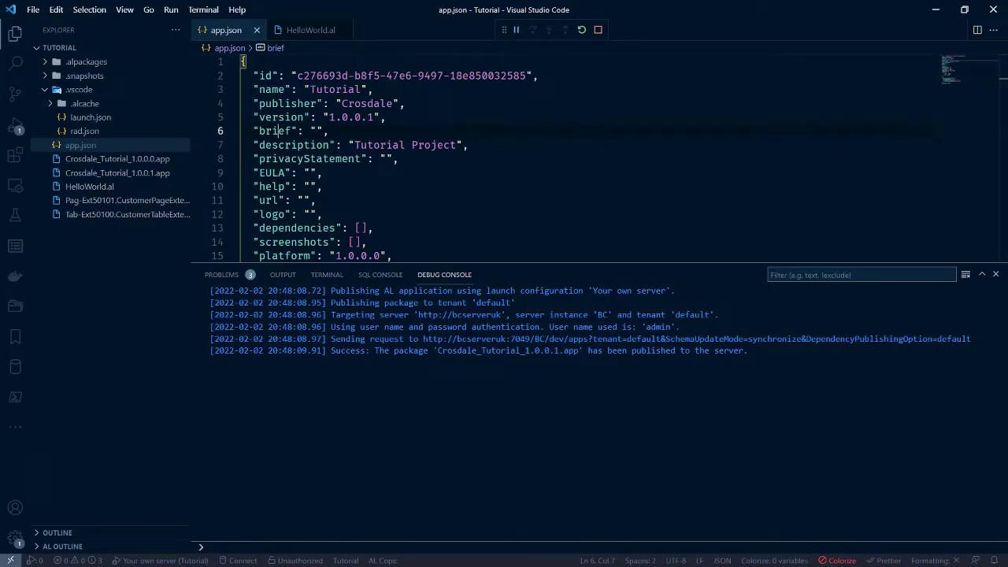
Step: Switch to Business Central, clear the Tutorial search in Extension Management and start uploading an extension
{"action": "key", "text": "alt+Tab"}
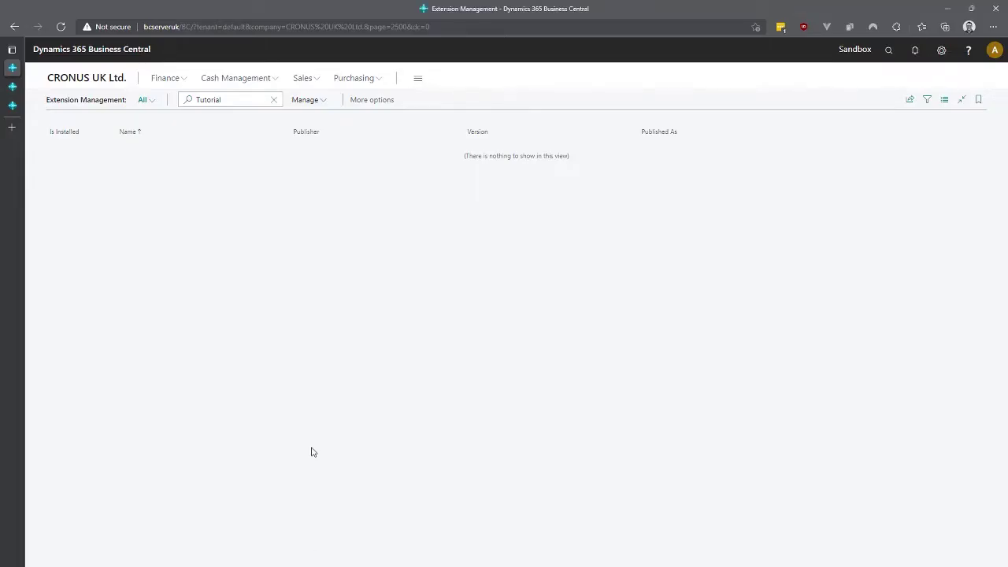
{"action": "left_click", "coordinate": [274, 100]}
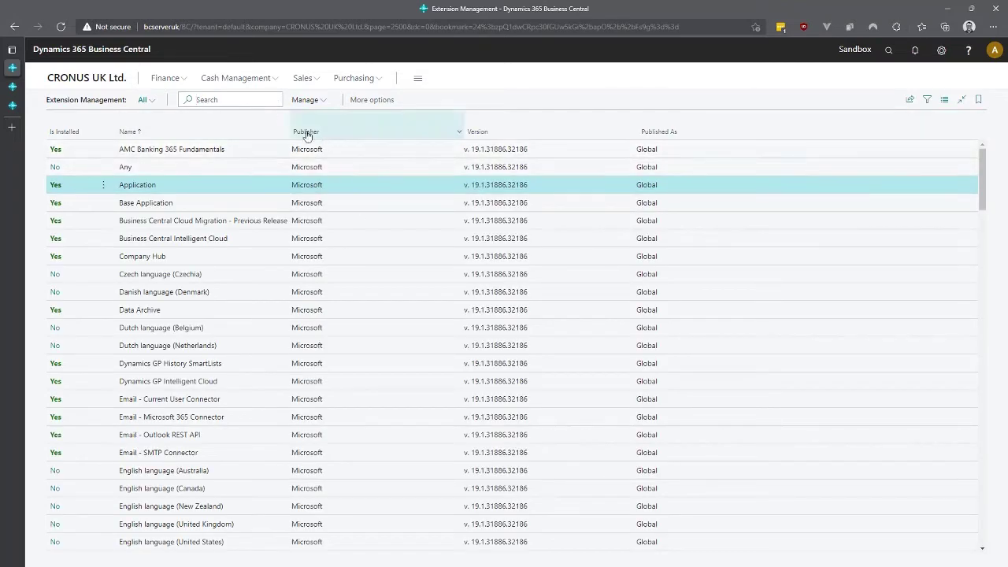
{"action": "left_click", "coordinate": [243, 101]}
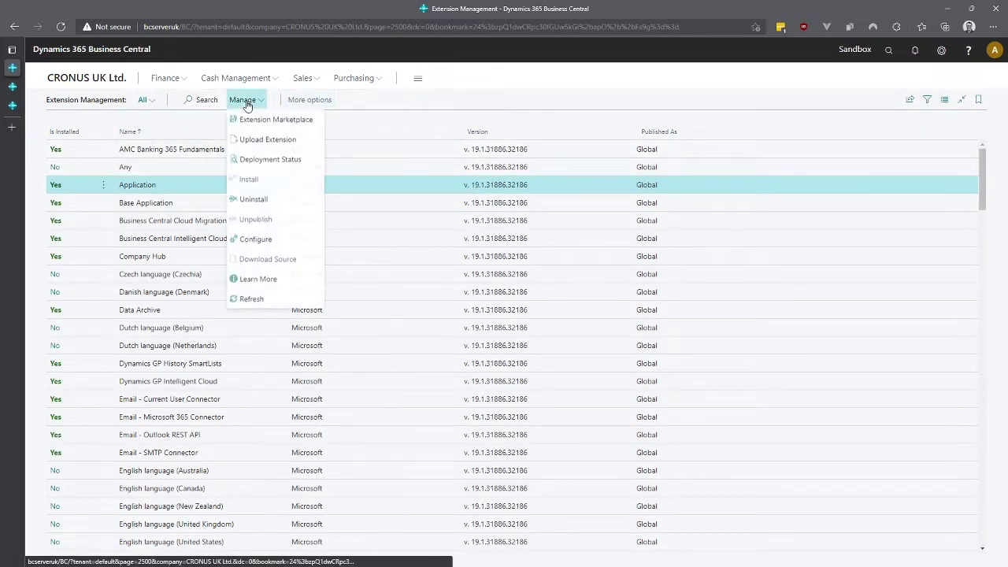
{"action": "left_click", "coordinate": [253, 137]}
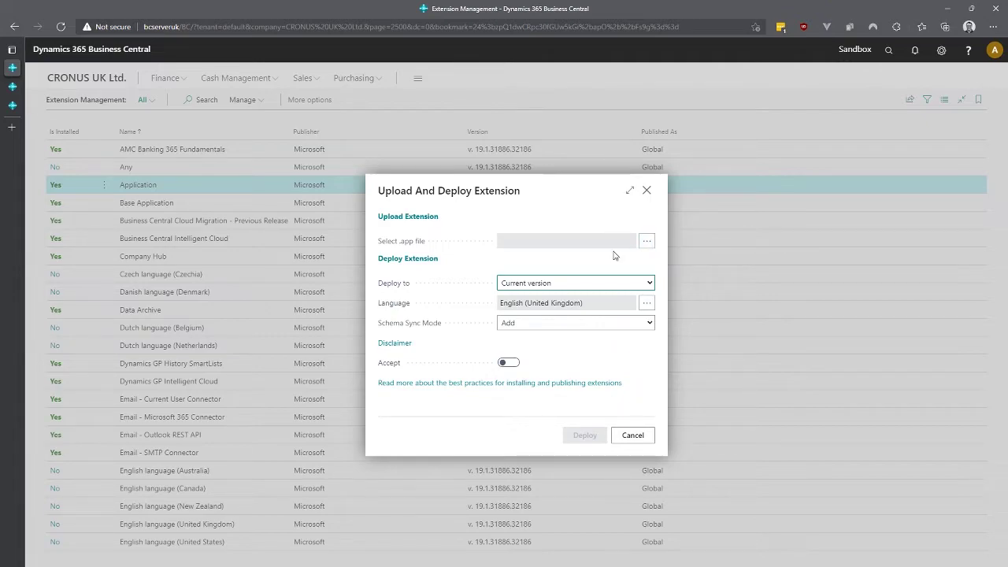
Step: Review the Deploy to and Schema Sync Mode options for the extension upload, and cancel the upload
{"action": "left_click", "coordinate": [513, 287]}
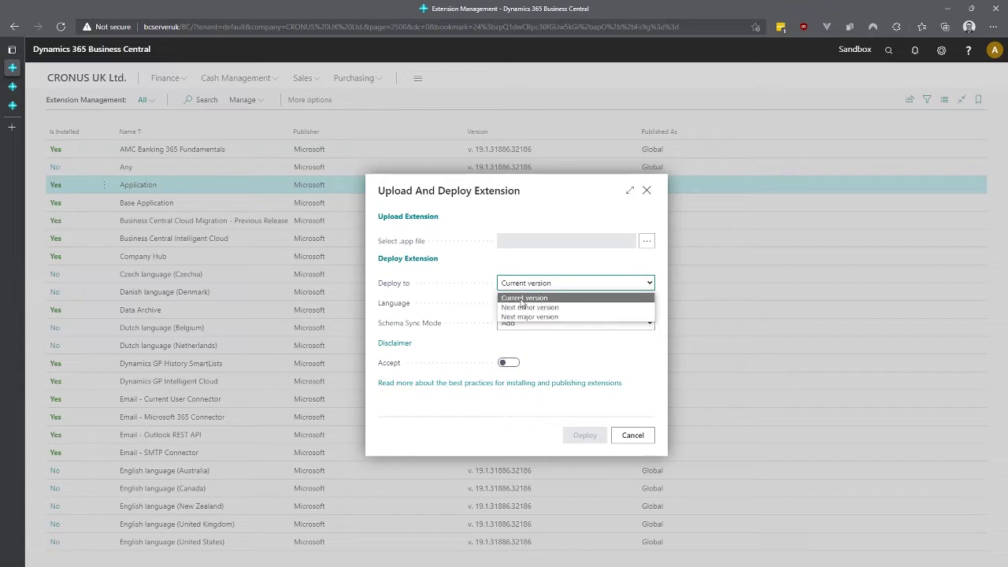
{"action": "left_click", "coordinate": [522, 298]}
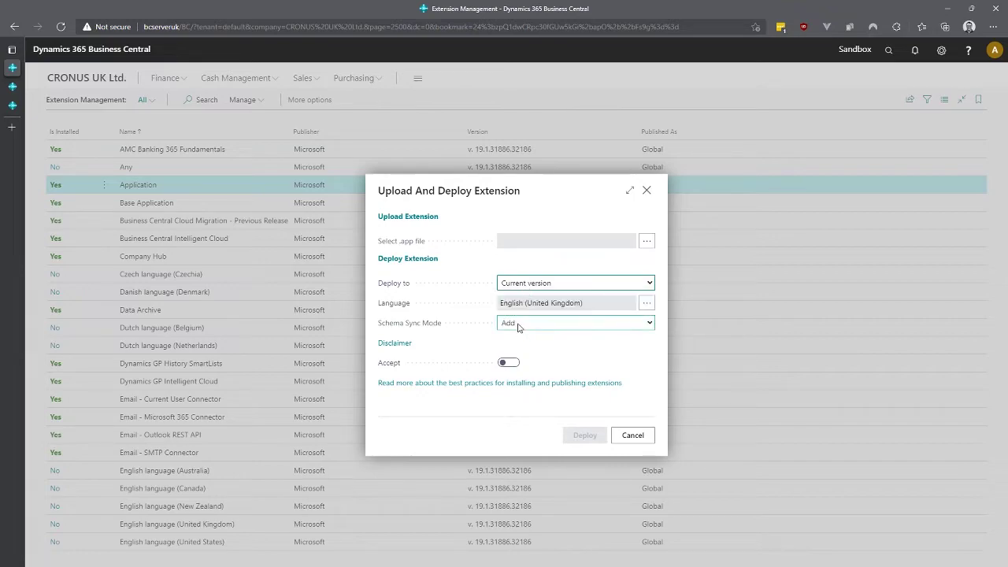
{"action": "left_click", "coordinate": [514, 326]}
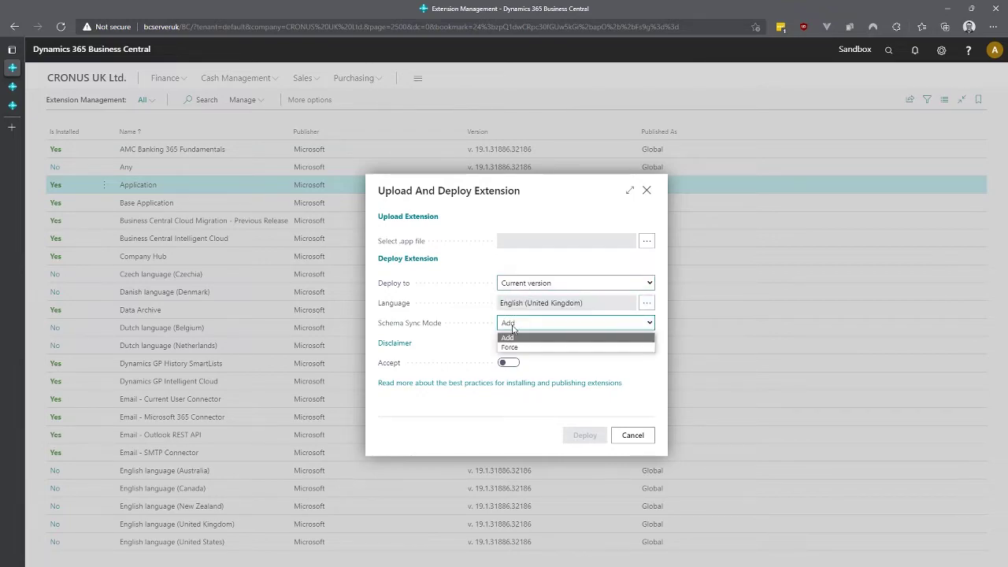
{"action": "left_click", "coordinate": [462, 343]}
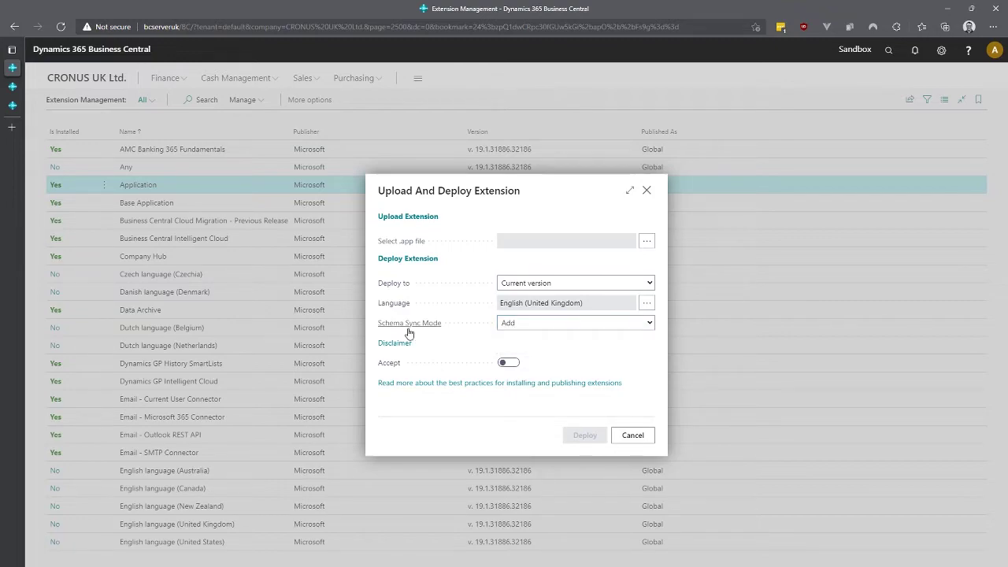
{"action": "mouse_move", "coordinate": [408, 331]}
{"action": "mouse_move", "coordinate": [447, 325]}
{"action": "left_click", "coordinate": [541, 324]}
{"action": "left_click", "coordinate": [528, 371]}
{"action": "left_click", "coordinate": [645, 441]}
Step: View the Extension Deployment Status page and return to the extension list
{"action": "left_click", "coordinate": [311, 100]}
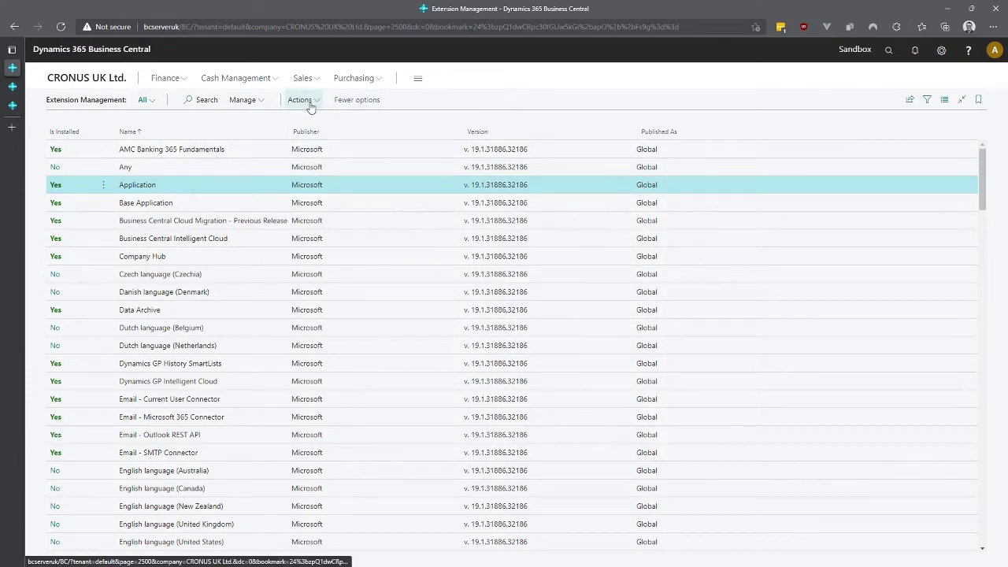
{"action": "left_click", "coordinate": [299, 100]}
{"action": "left_click", "coordinate": [250, 100]}
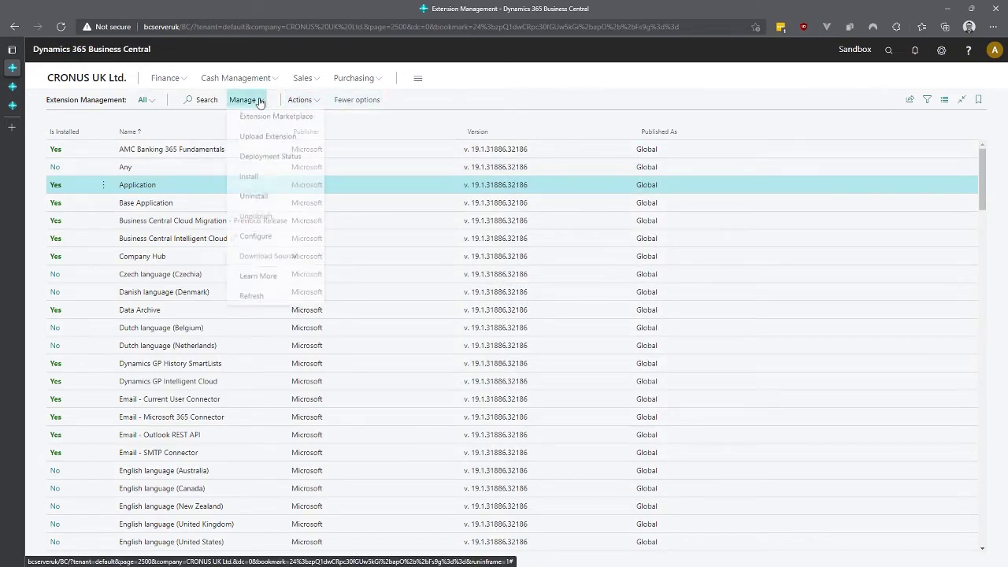
{"action": "left_click", "coordinate": [282, 162]}
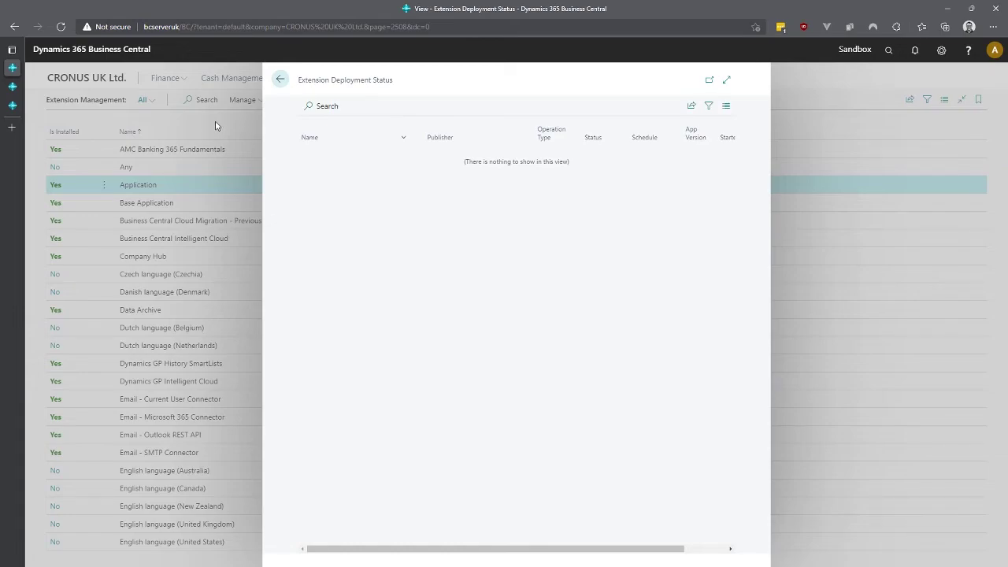
{"action": "key", "text": "Escape"}
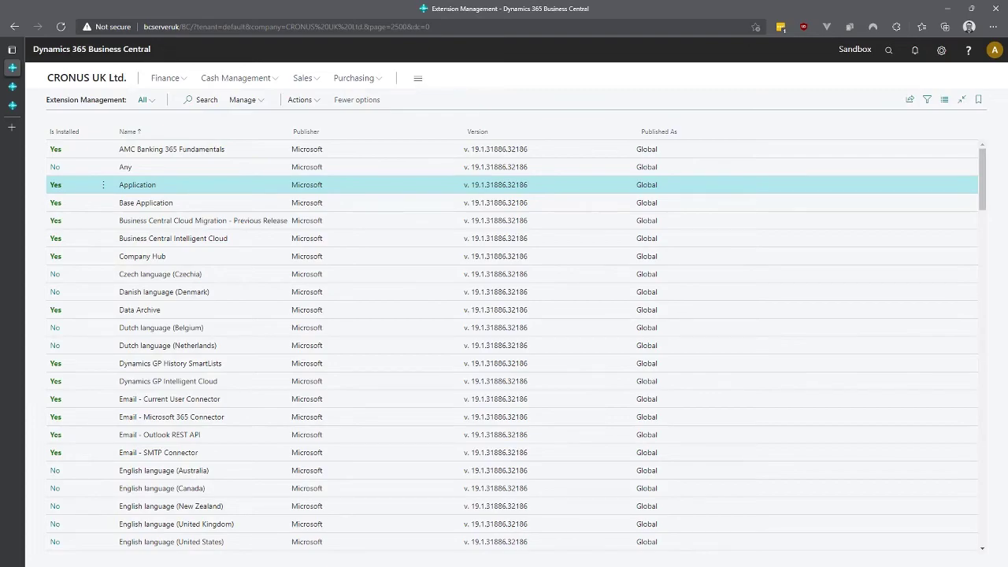
Step: Switch to Visual Studio Code, stop the running debug session and publish the Tutorial extension again
{"action": "key", "text": "alt+Tab"}
{"action": "left_click", "coordinate": [468, 145]}
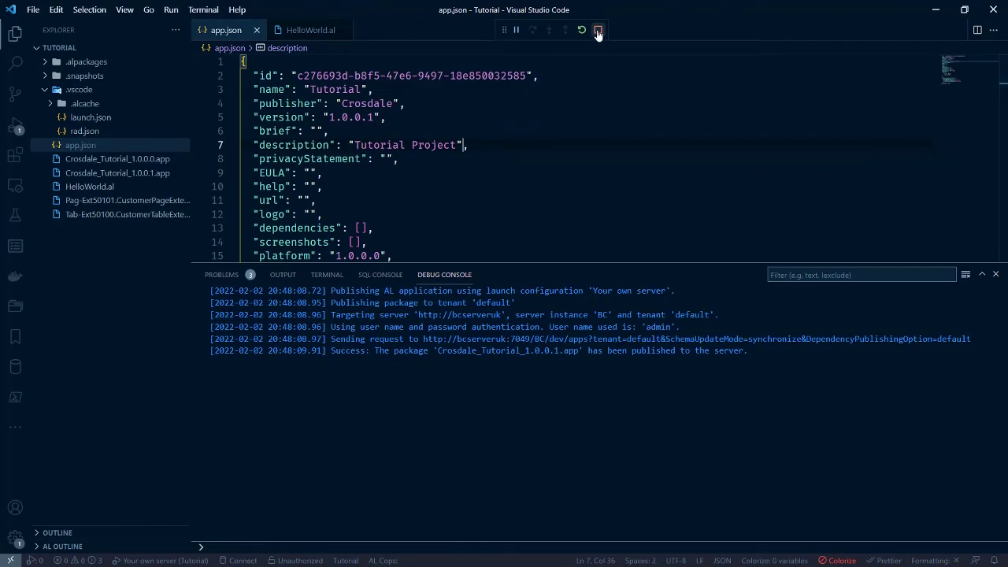
{"action": "left_click", "coordinate": [597, 32]}
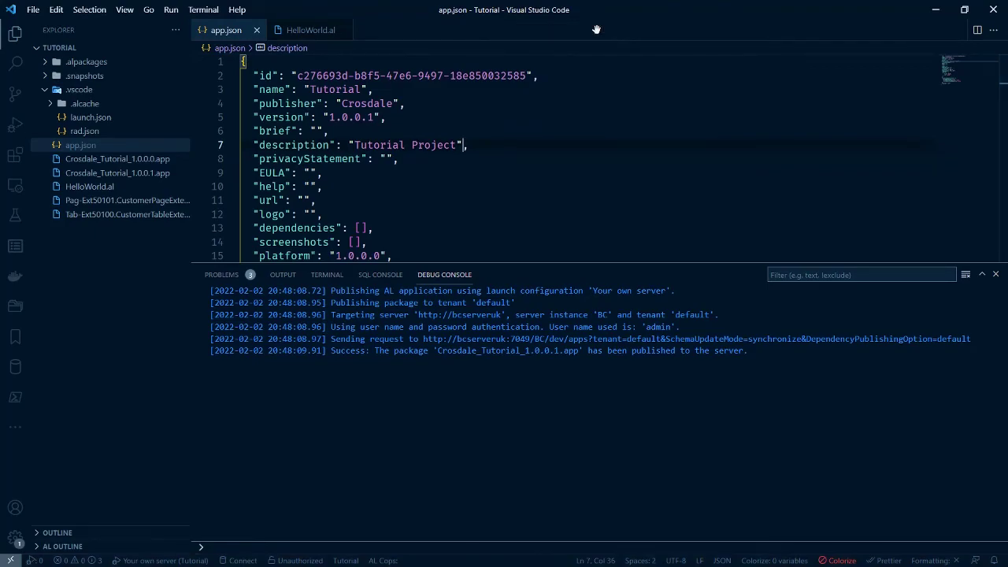
{"action": "key", "text": "Up"}
{"action": "key", "text": "Up"}
{"action": "key", "text": "F5"}
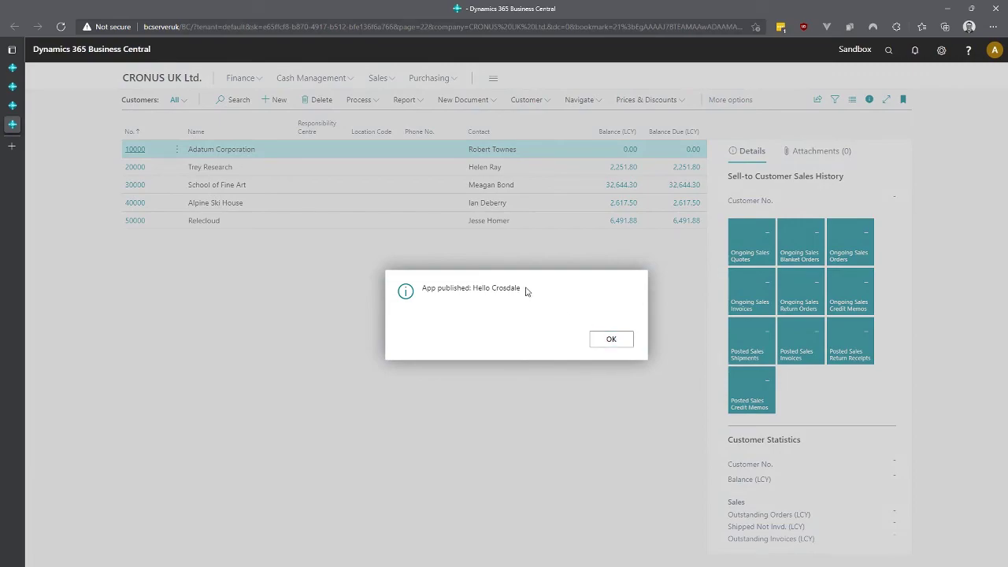
Step: Check and dismiss the greeting message on the Customers page, and search Extension Management for Tutorial
{"action": "left_click_drag", "start_coordinate": [526, 290], "coordinate": [466, 289]}
{"action": "left_click", "coordinate": [612, 340]}
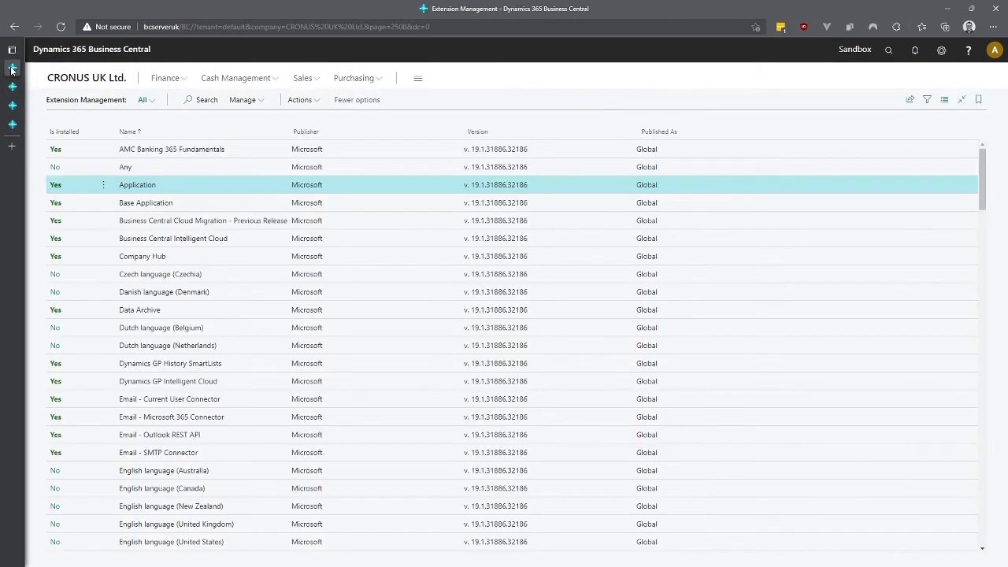
{"action": "left_click", "coordinate": [191, 100]}
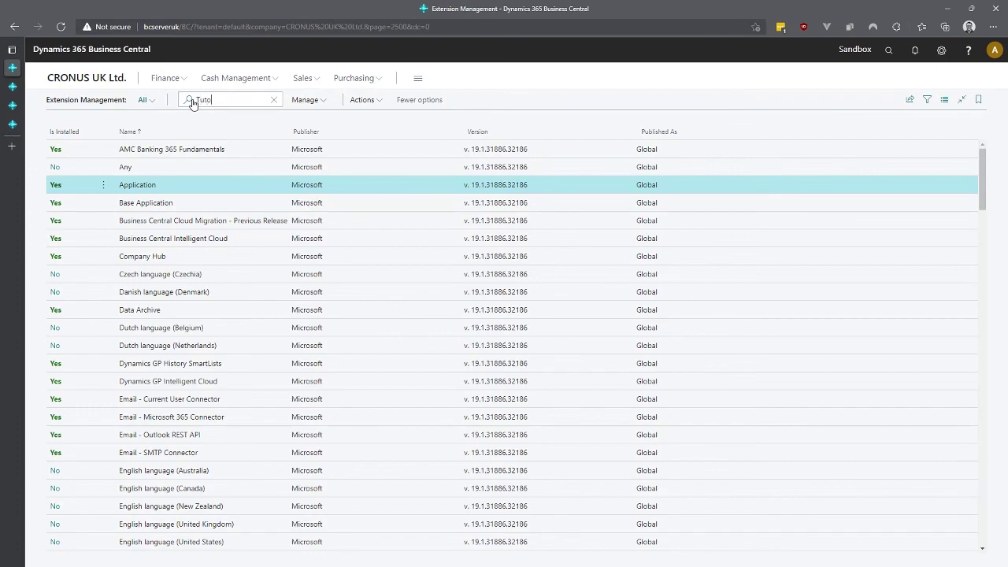